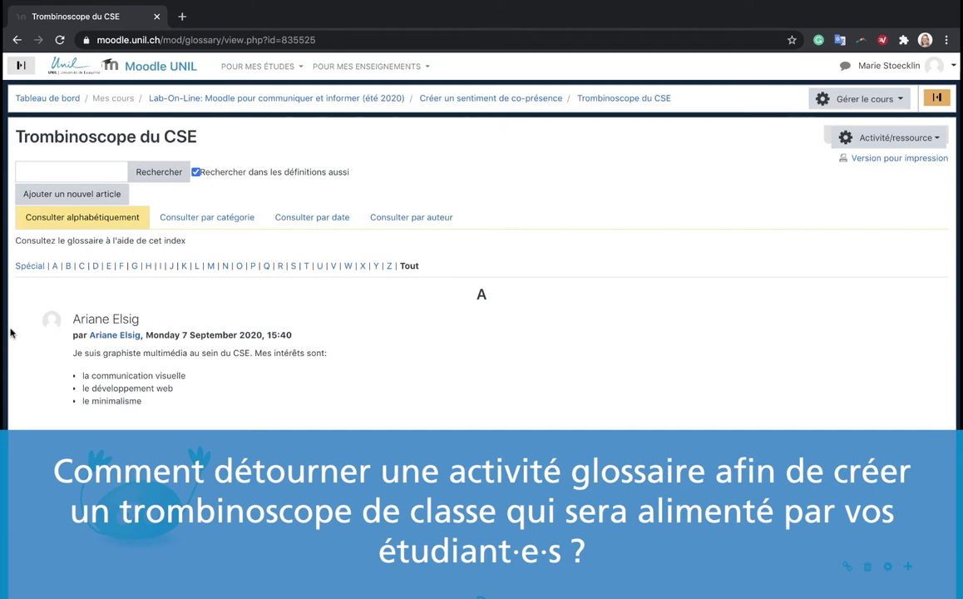
# Look through the entries of the example glossary Trombinoscope du CSE, examining their descriptions and photos.
pyautogui.scroll(-8, 11, 333)
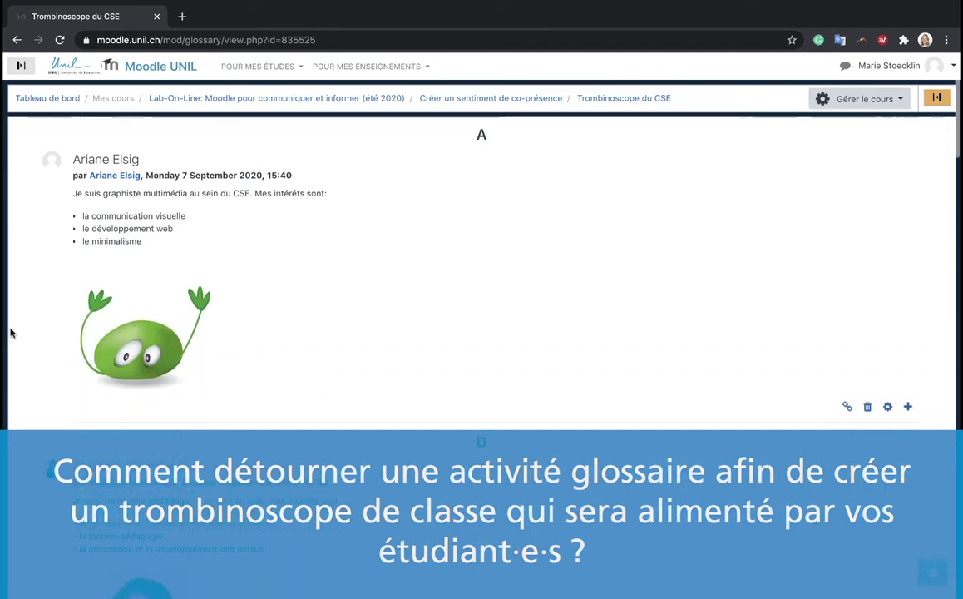
pyautogui.scroll(-10, 11, 333)
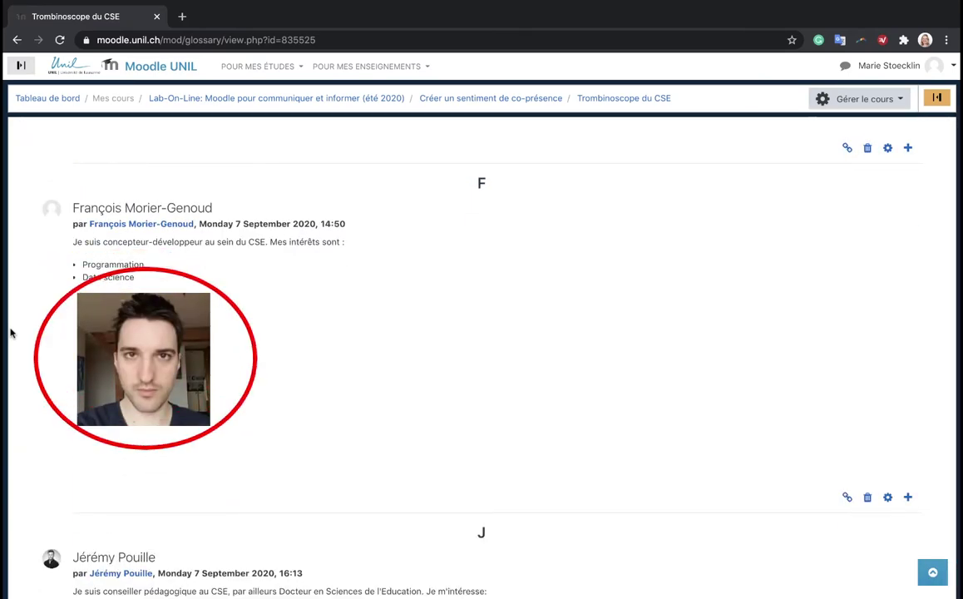
pyautogui.scroll(4, 10, 332)
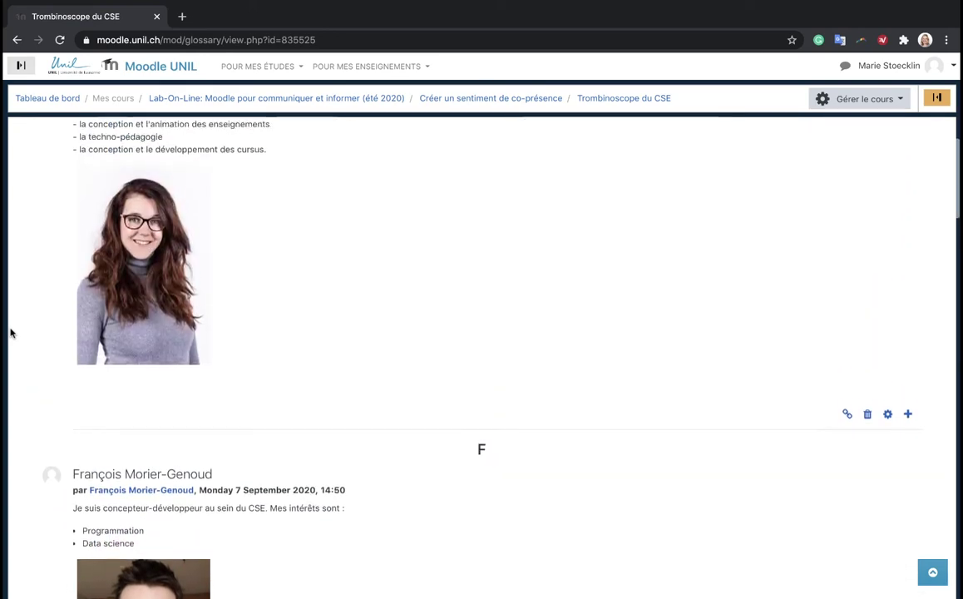
pyautogui.scroll(10, 11, 332)
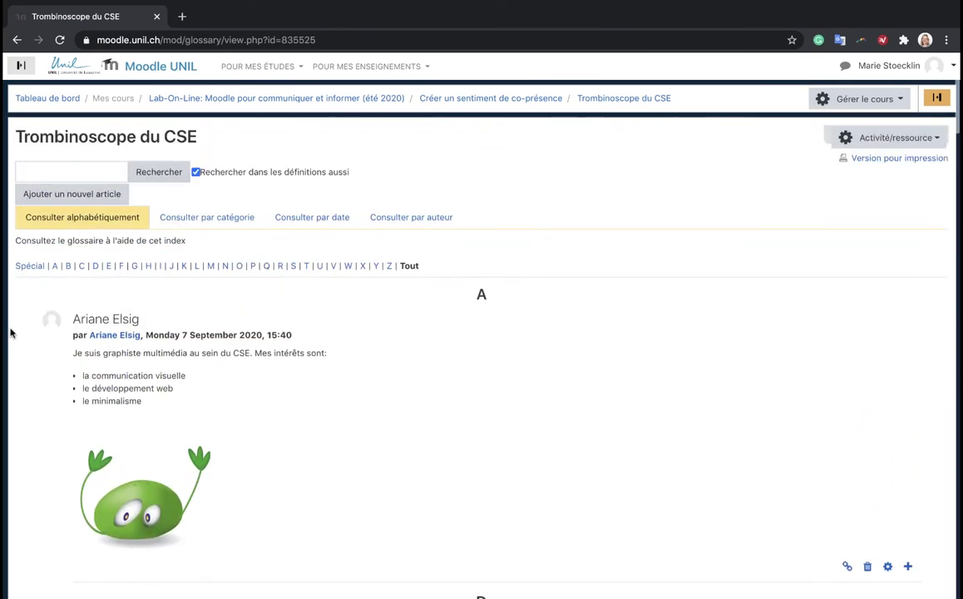
pyautogui.click(937, 97)
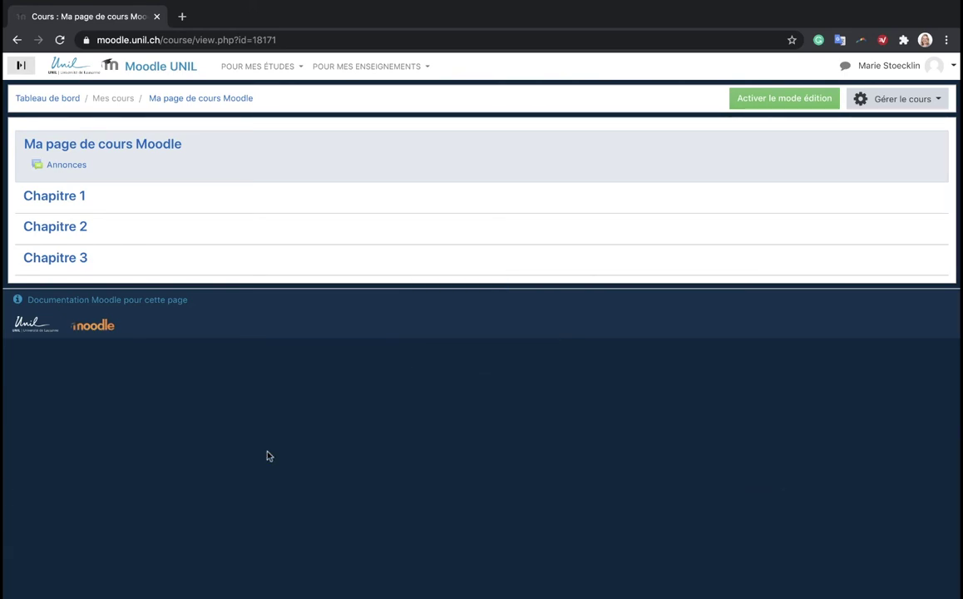
# Turn on editing mode for the course page and add a Glossaire activity to Chapitre 1.
pyautogui.click(770, 104)
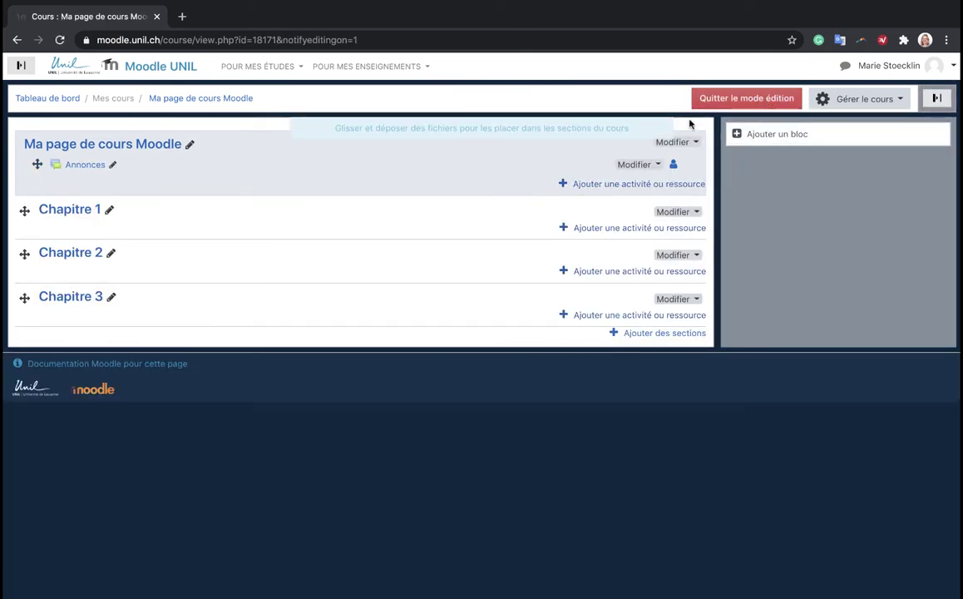
pyautogui.click(602, 229)
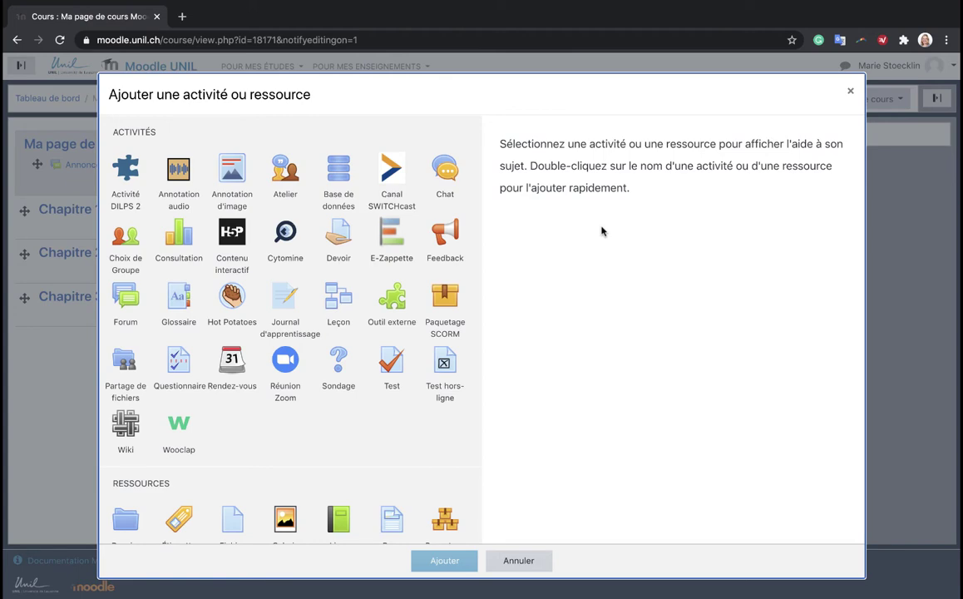
pyautogui.click(183, 296)
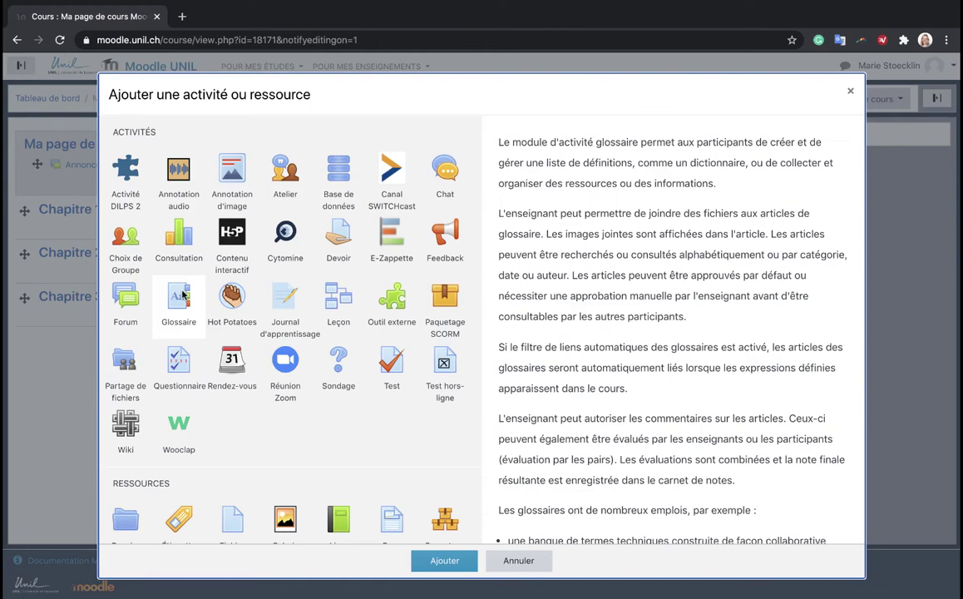
pyautogui.click(431, 560)
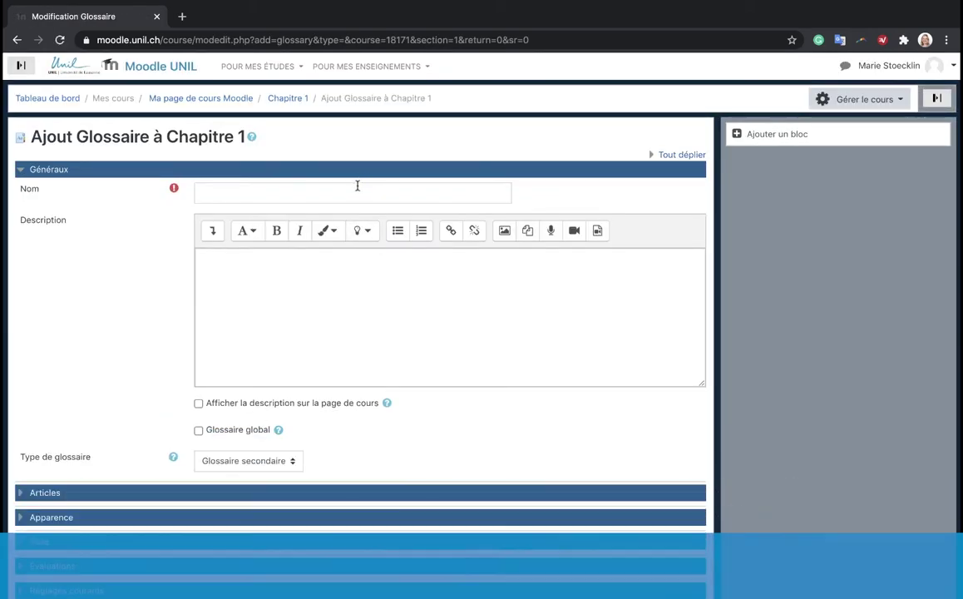
# Name the glossary "Ajouter votre article dans le Trombinoscope de classe".
pyautogui.click(357, 187)
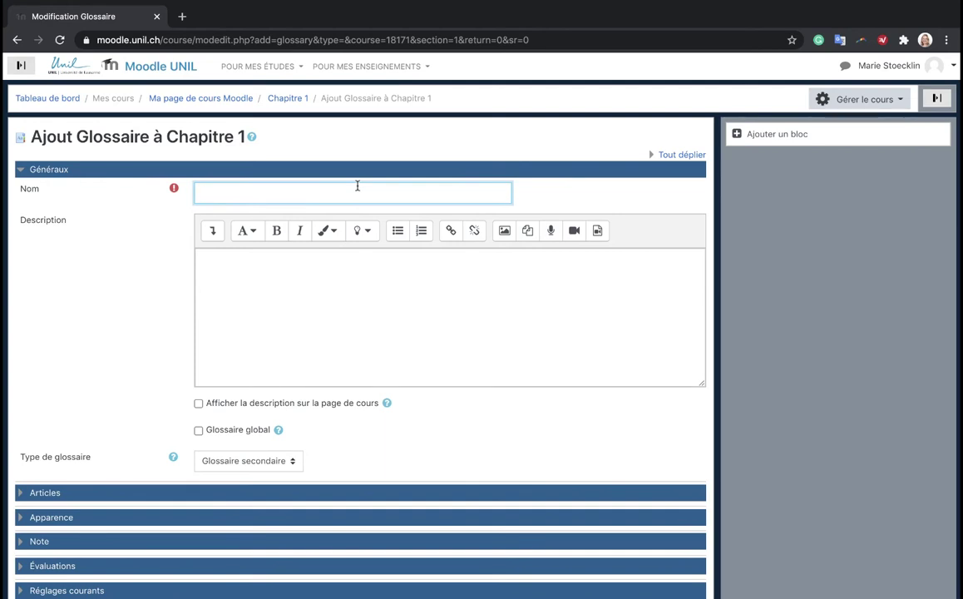
pyautogui.write('Trombin')
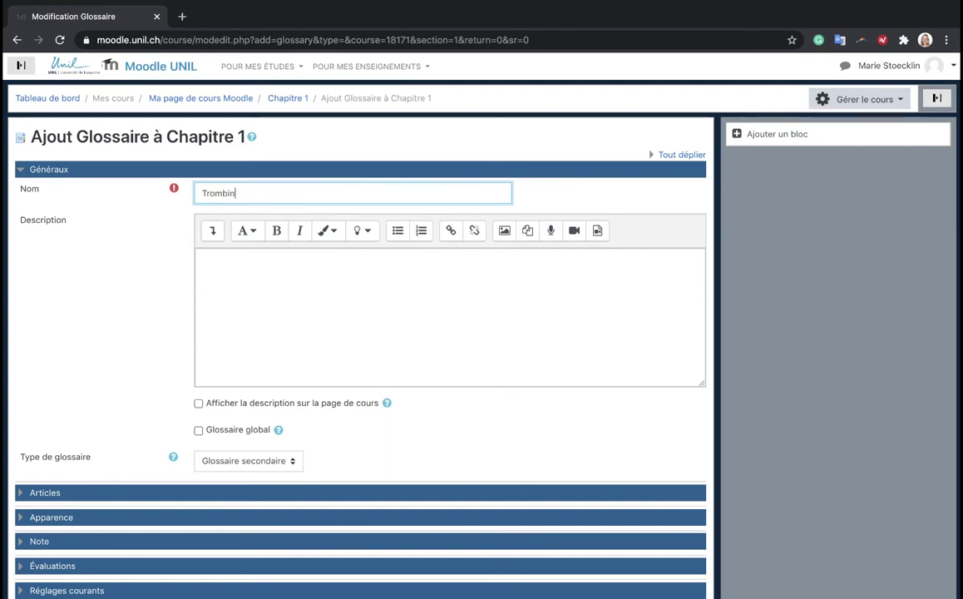
pyautogui.write('oscope de classe')
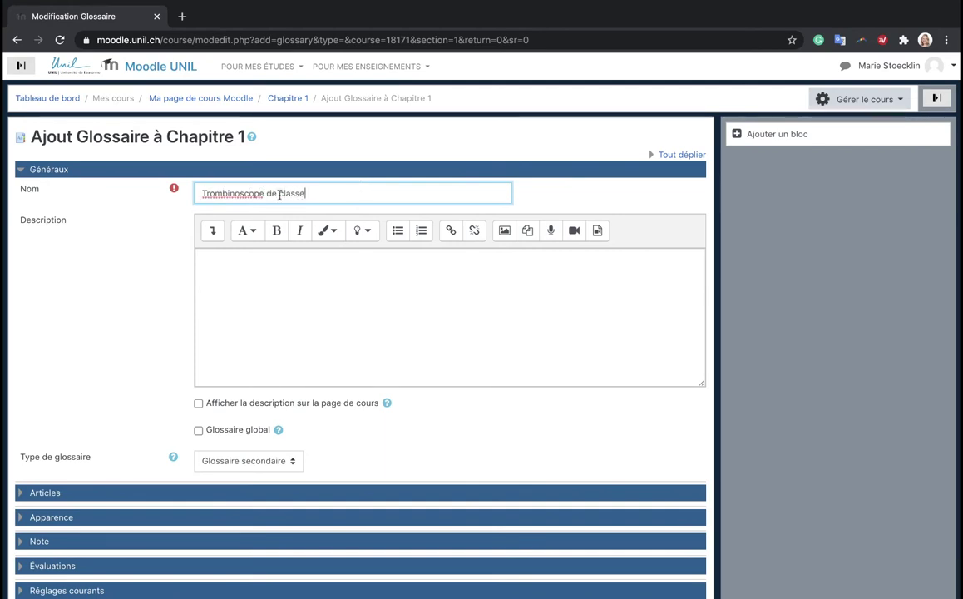
pyautogui.click(202, 193)
pyautogui.write('Ajouter votre artic')
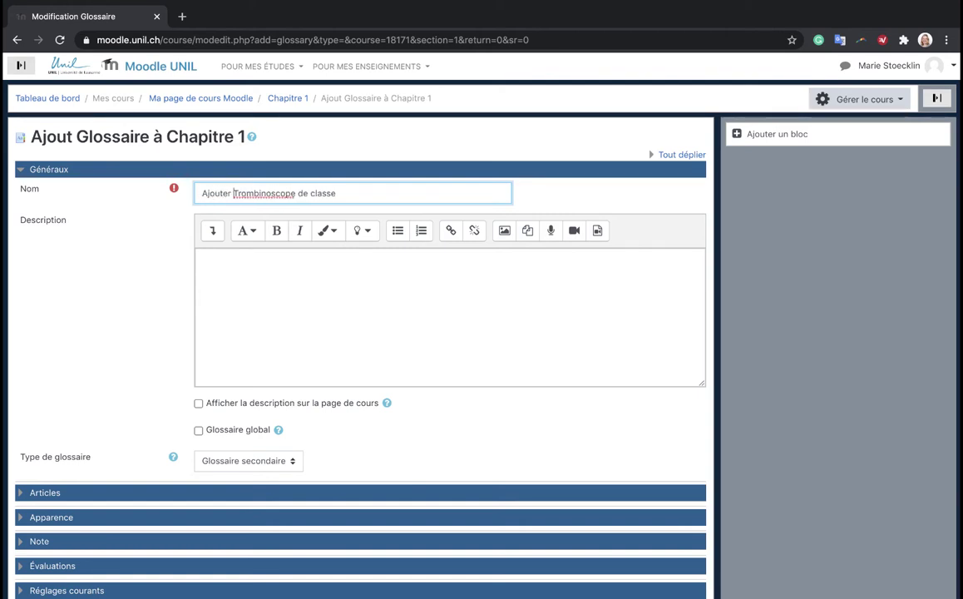
pyautogui.write('le dans le')
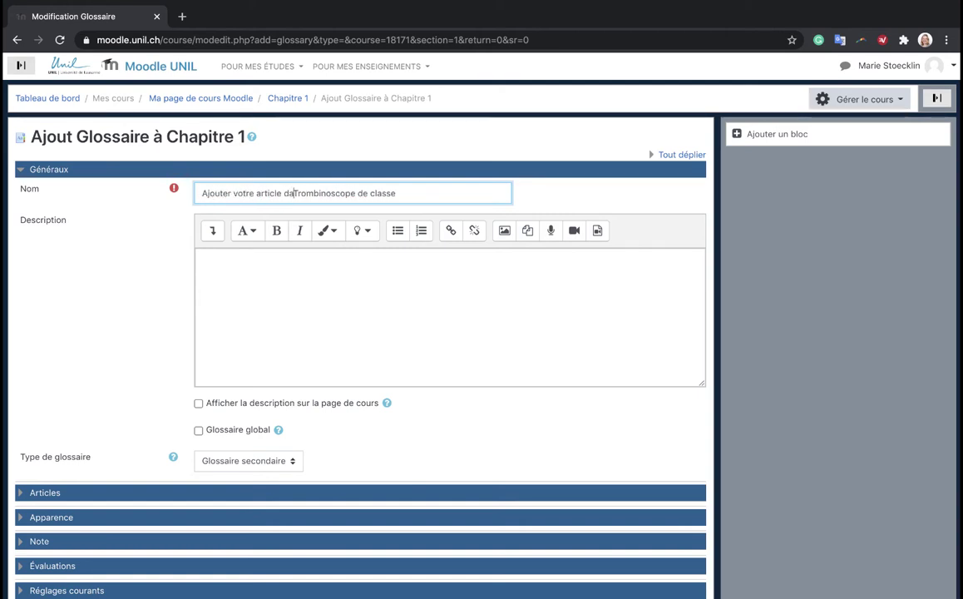
pyautogui.click(169, 275)
# Write the description "Répondez aux questions suivantes dans votre description:" followed by a line with the placeholder "....".
pyautogui.click(235, 274)
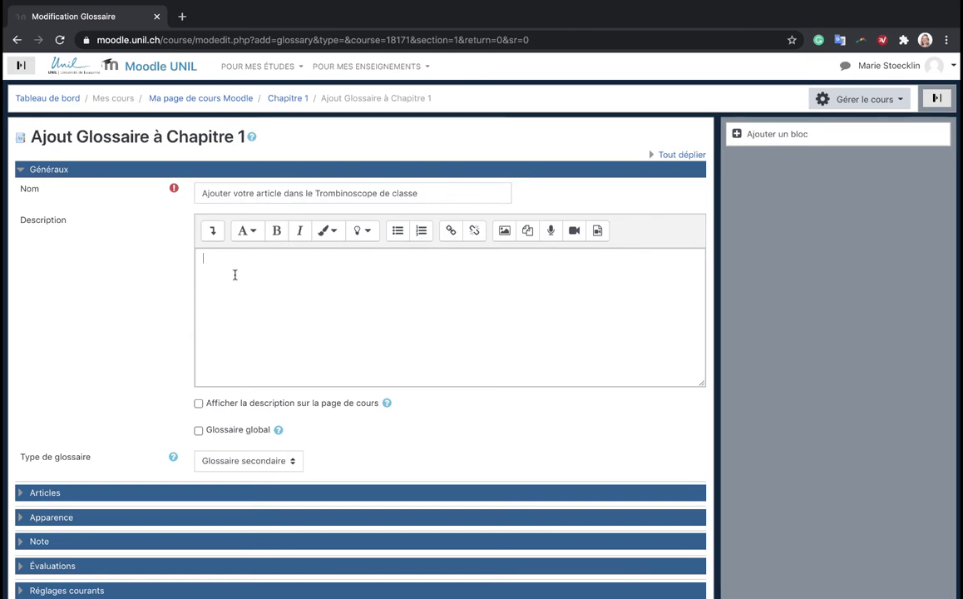
pyautogui.write('Répo')
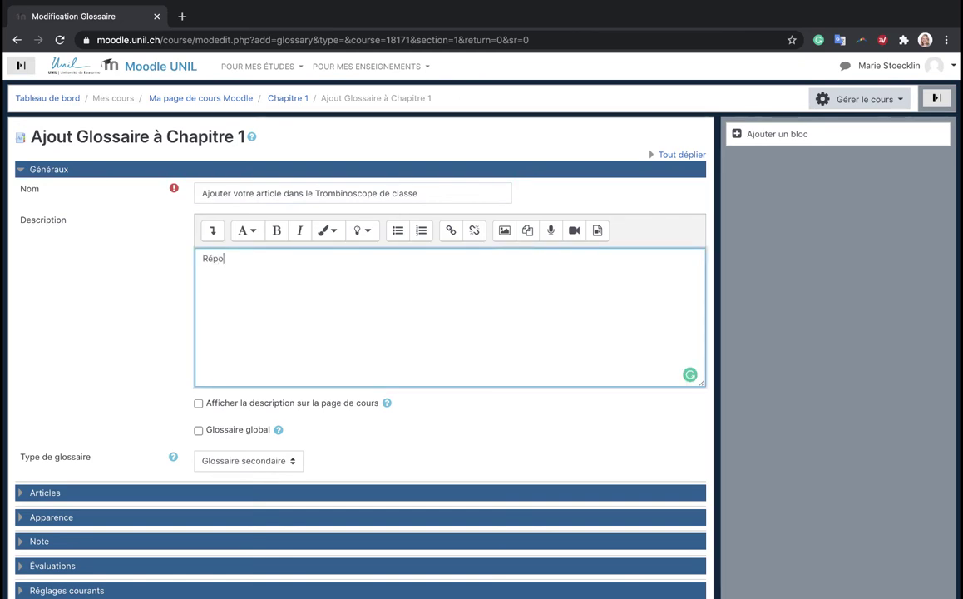
pyautogui.write('ndez aux questions su')
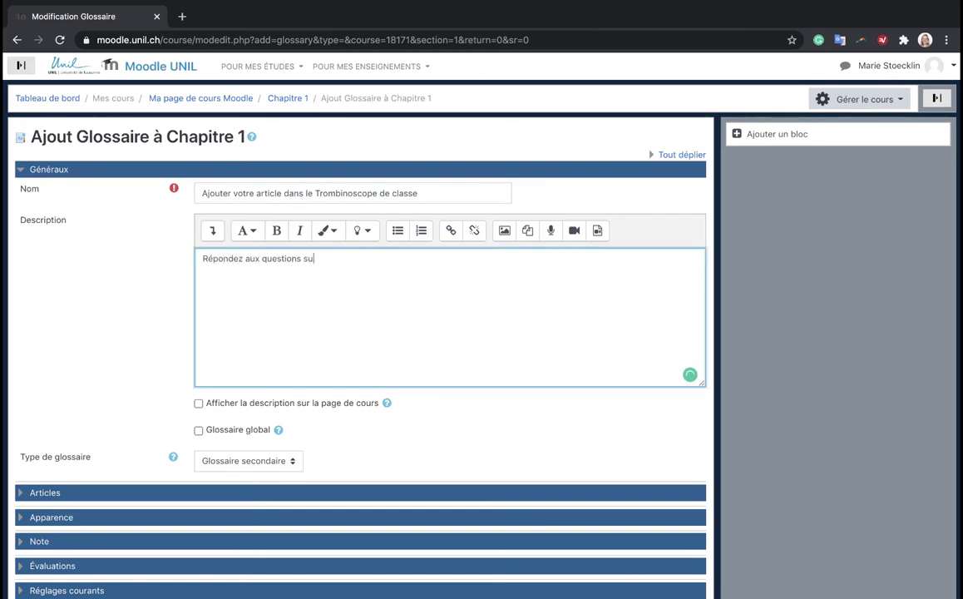
pyautogui.write('ivantes dans la')
pyautogui.press('BackSpace')
pyautogui.press('BackSpace')
pyautogui.write('votre description: ')
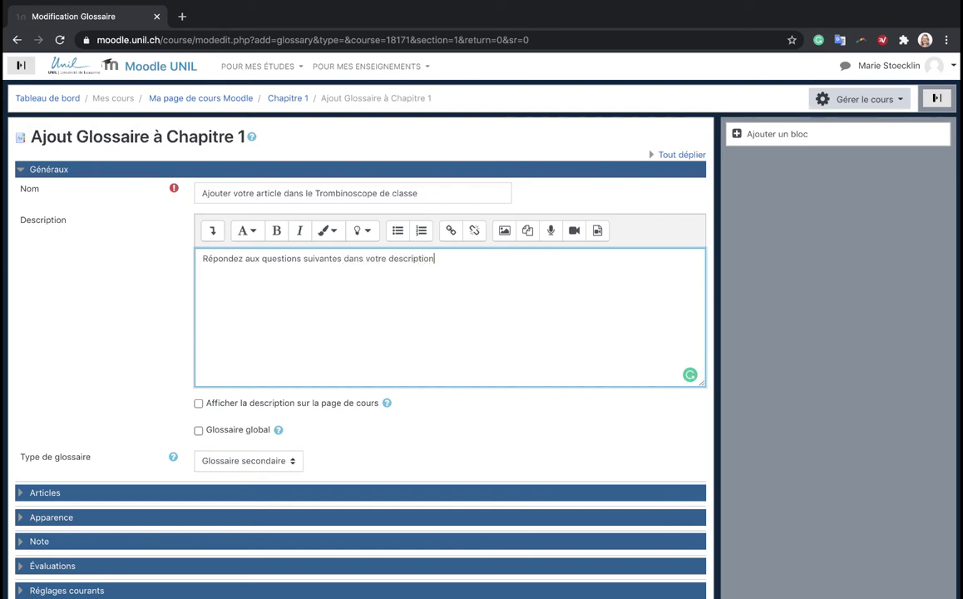
pyautogui.write('-')
pyautogui.click(131, 335)
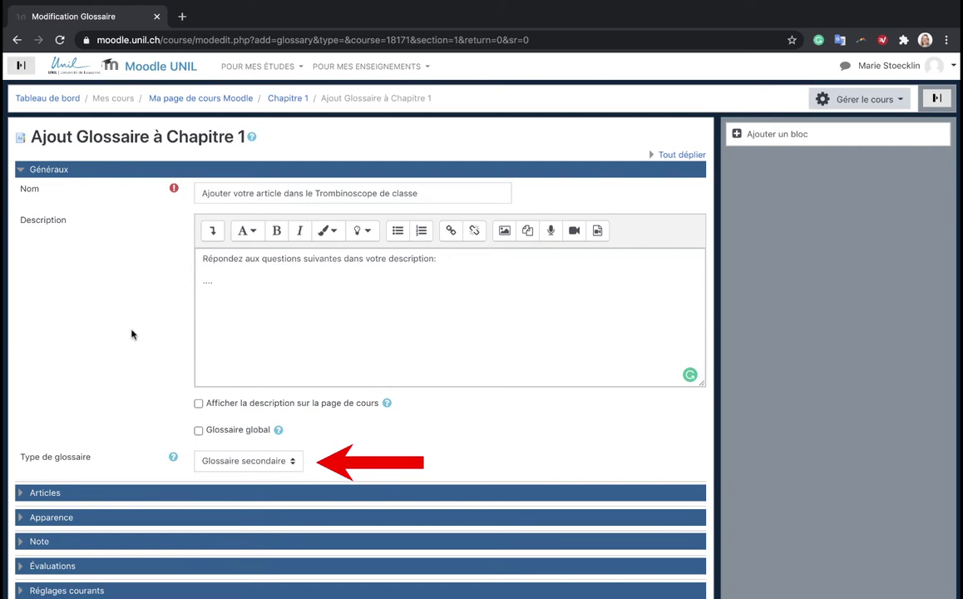
# Expand the Articles settings of the glossary and show the choices for Approuvé automatiquement.
pyautogui.scroll(-3, 131, 335)
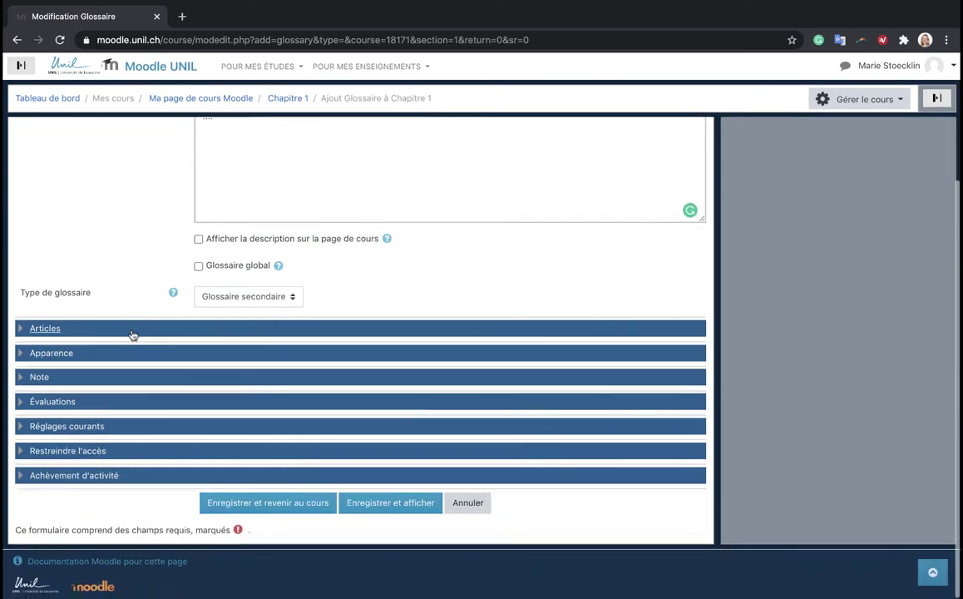
pyautogui.click(131, 333)
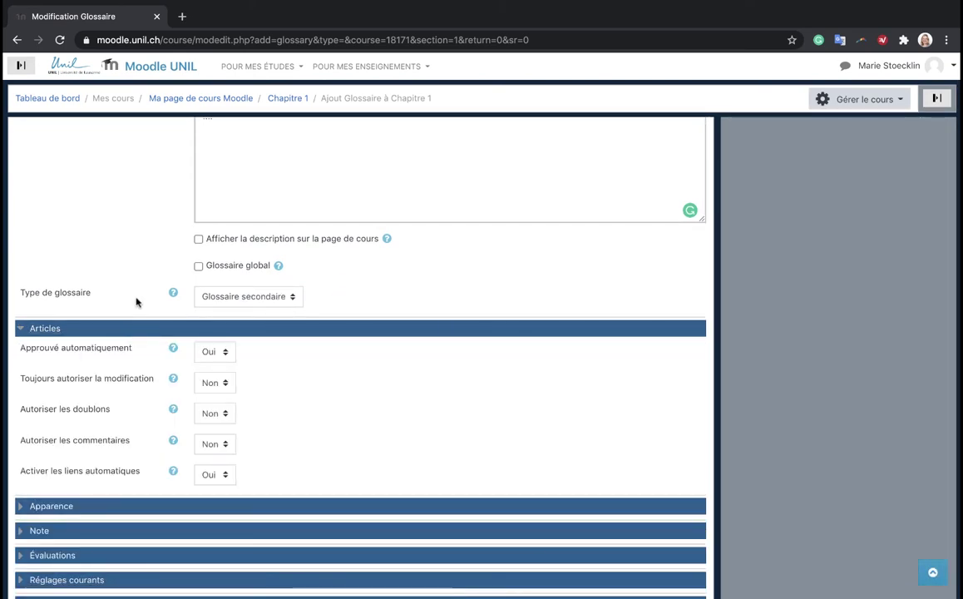
pyautogui.click(230, 353)
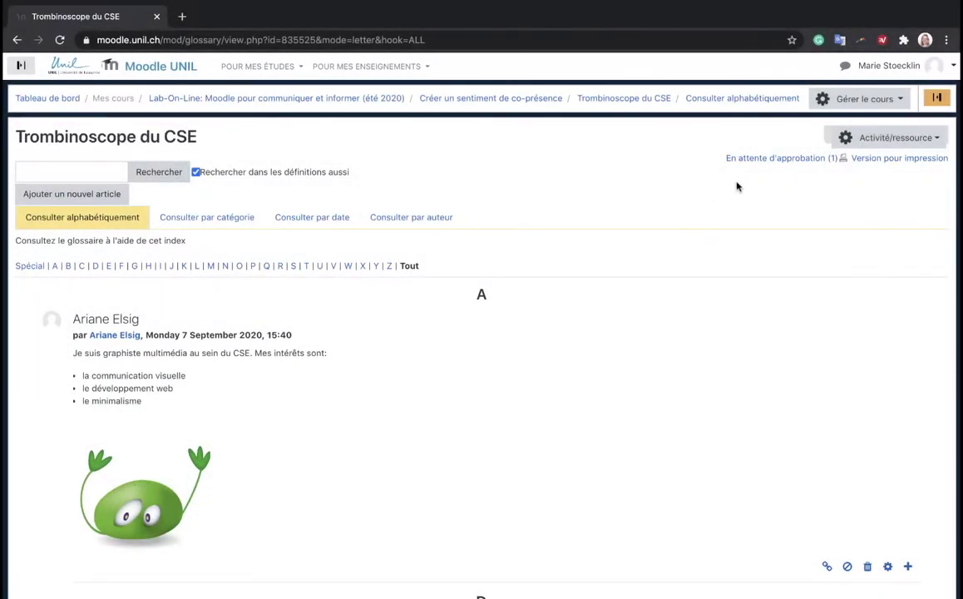
# Open the entries awaiting approval in the Trombinoscope du CSE glossary and approve the pending entry.
pyautogui.click(749, 160)
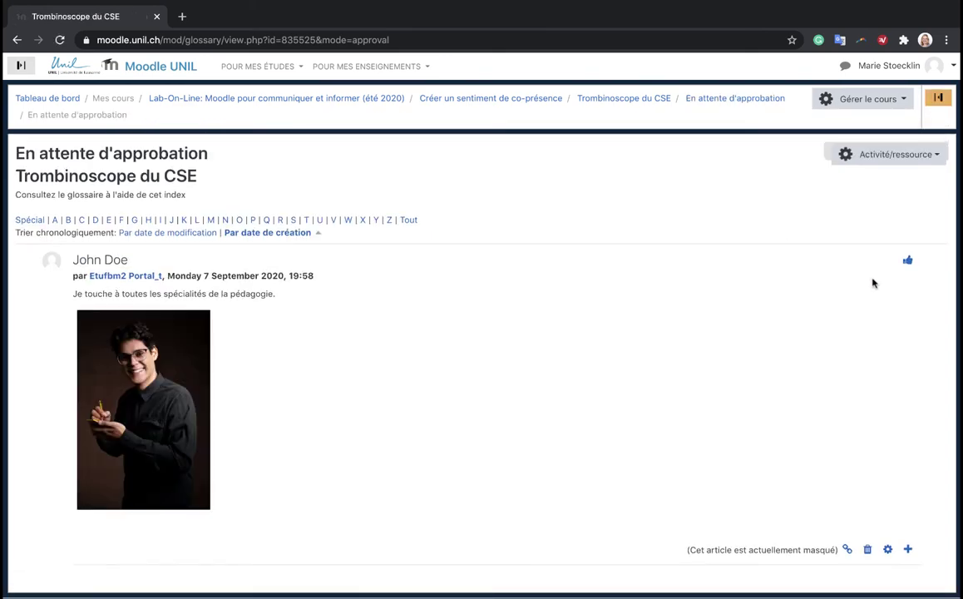
pyautogui.click(908, 263)
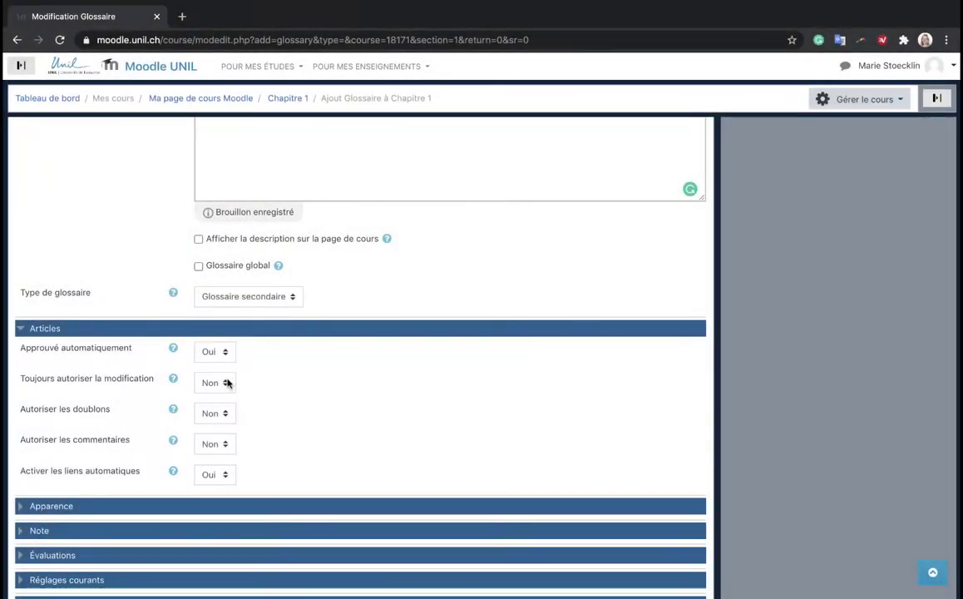
# In the new glossary's article settings, set Toujours autoriser la modification and Autoriser les commentaires to Oui.
pyautogui.click(227, 383)
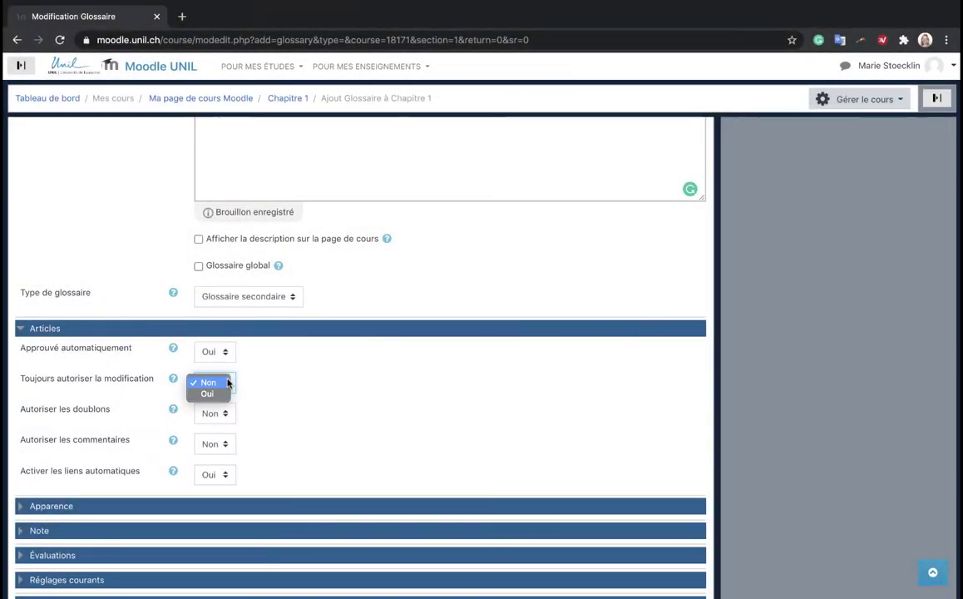
pyautogui.click(223, 396)
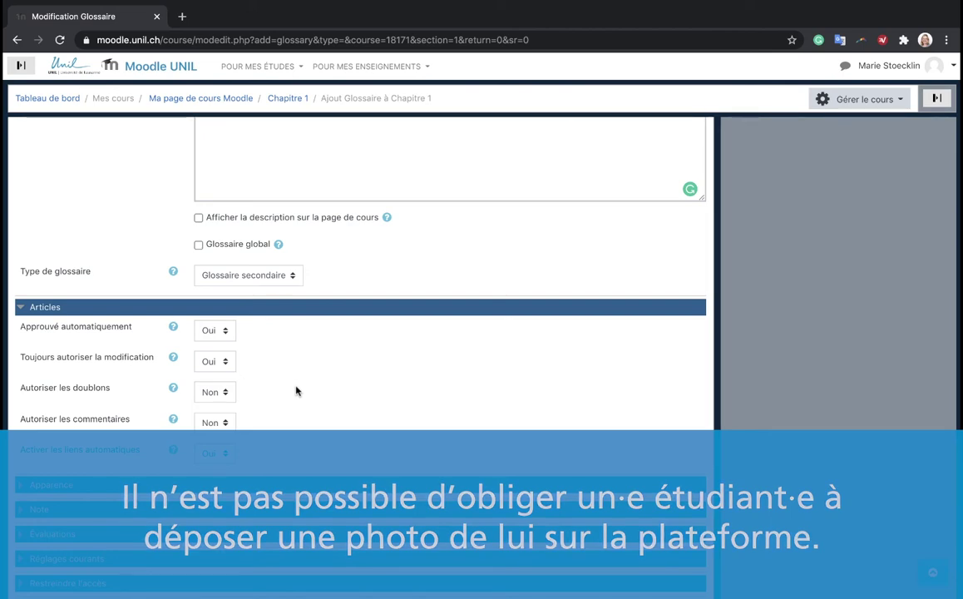
pyautogui.click(230, 423)
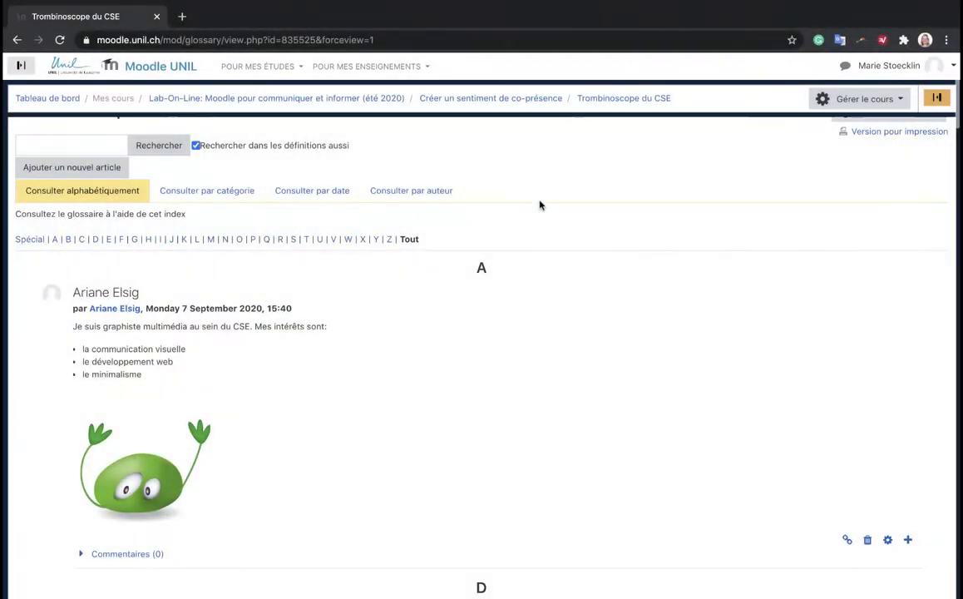
# Post the comment "Profil intéressant!" on the entry under letter D in the Trombinoscope du CSE glossary.
pyautogui.scroll(-3, 540, 204)
pyautogui.scroll(-2, 540, 204)
pyautogui.scroll(-2, 539, 205)
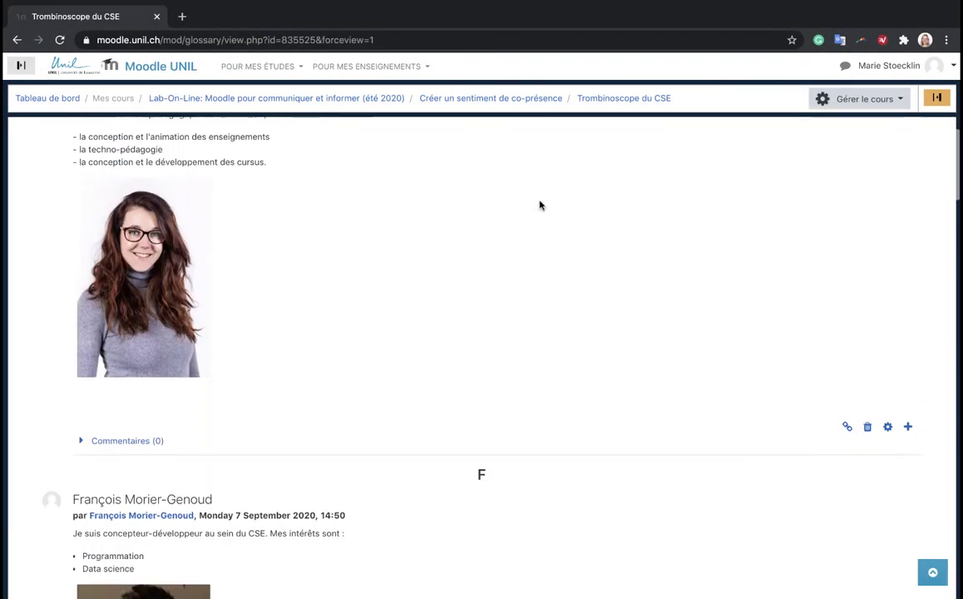
pyautogui.click(137, 440)
pyautogui.click(137, 468)
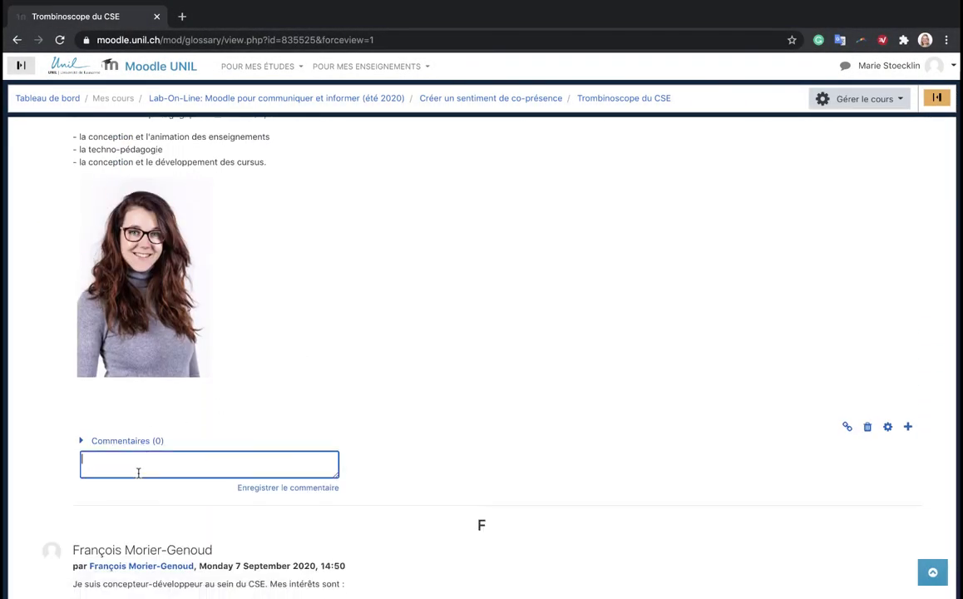
pyautogui.write('Profil intéressant')
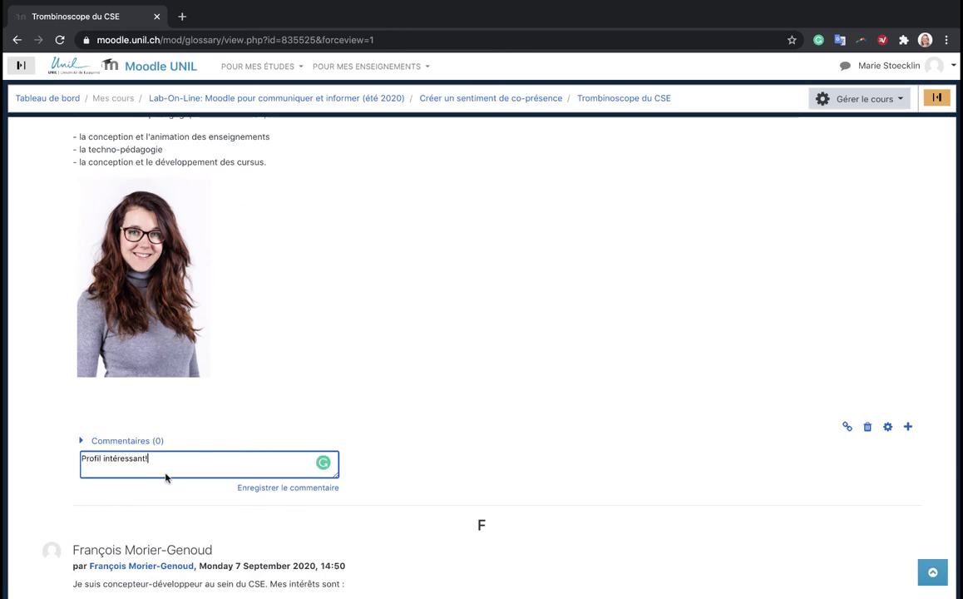
pyautogui.write('!')
pyautogui.click(241, 488)
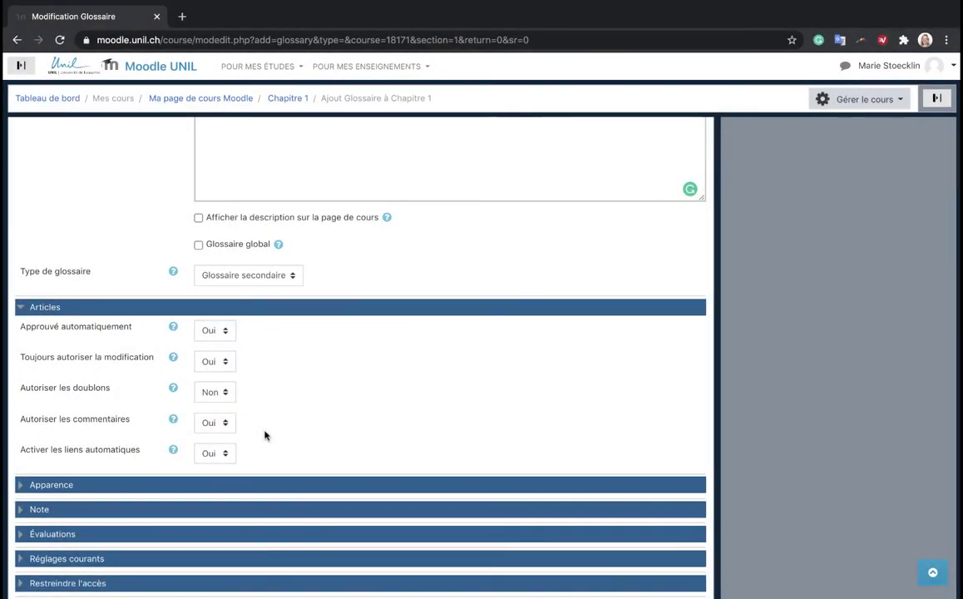
# In the new glossary's settings, set Activer les liens automatiques to Non and Format d'affichage to Encyclopédie.
pyautogui.click(225, 453)
pyautogui.click(209, 440)
pyautogui.scroll(-2, 266, 452)
pyautogui.scroll(-1, 266, 451)
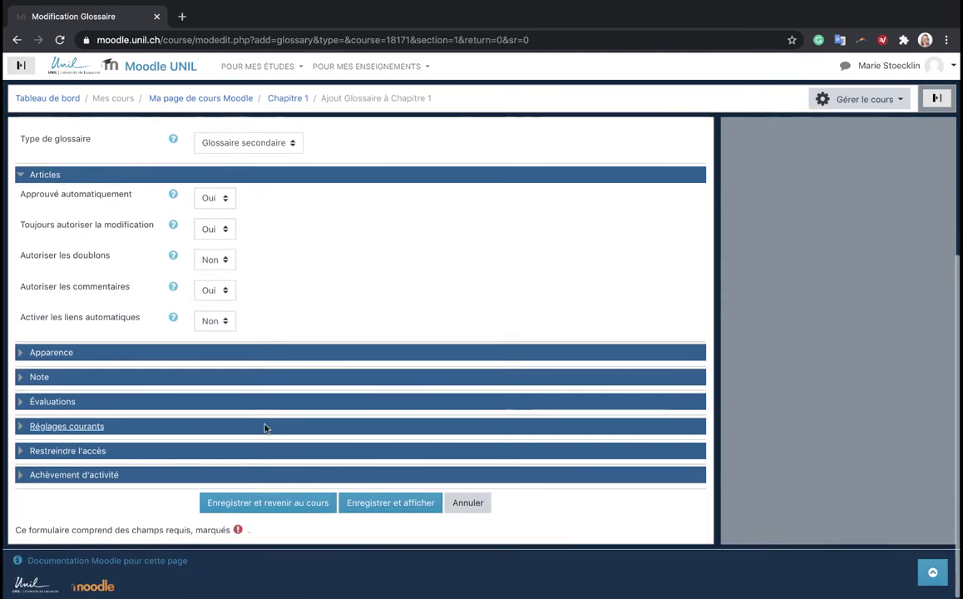
pyautogui.click(258, 353)
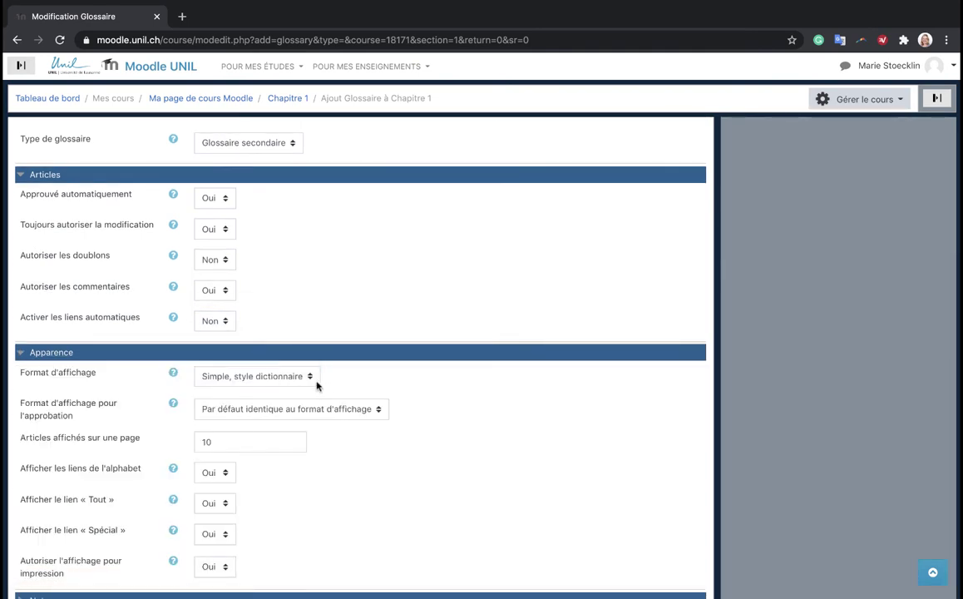
pyautogui.click(293, 376)
pyautogui.click(296, 346)
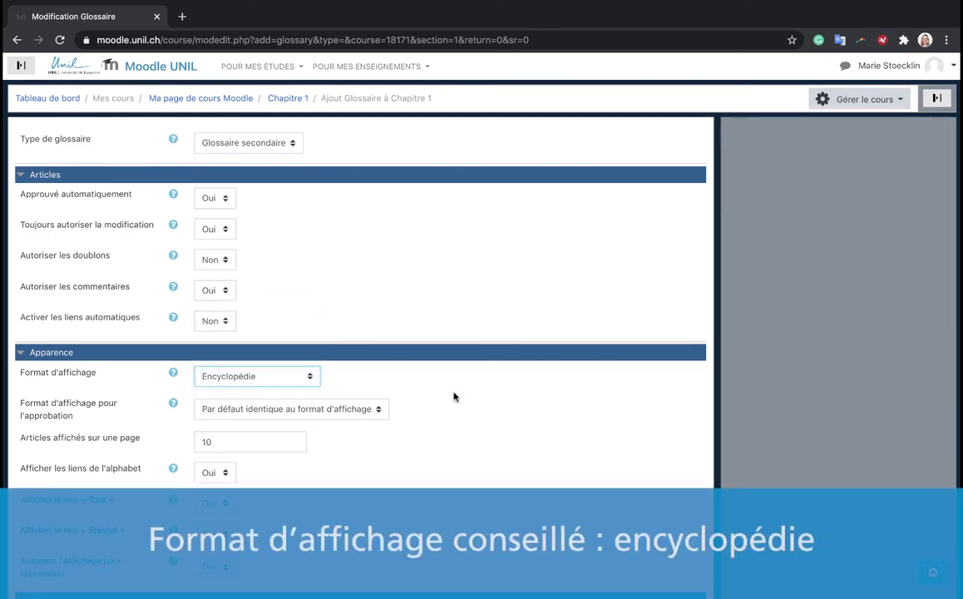
pyautogui.scroll(-2, 453, 397)
pyautogui.scroll(-3, 453, 396)
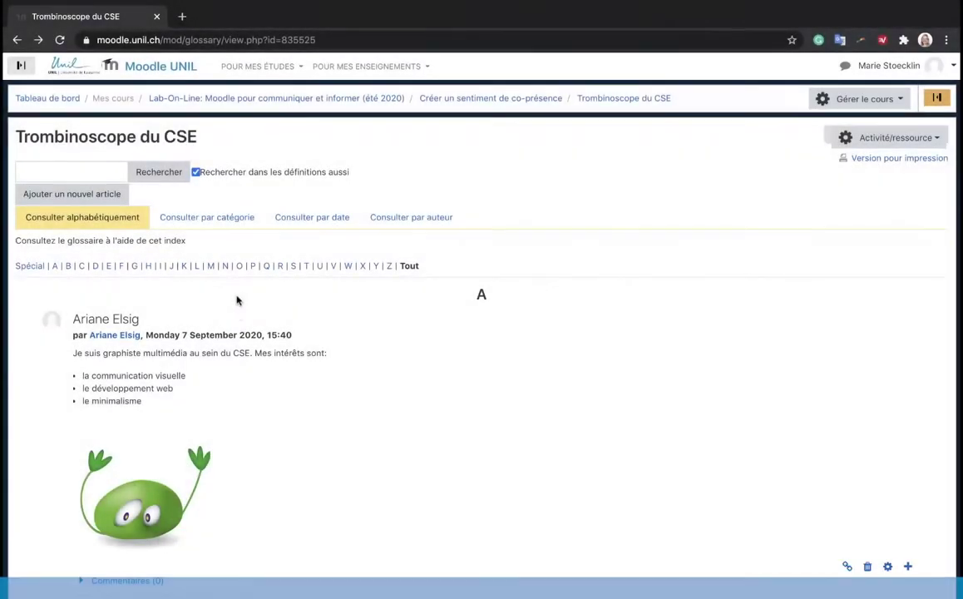
# Look through the entries of the Trombinoscope du CSE glossary as displayed in alphabetical order.
pyautogui.scroll(-5, 237, 300)
pyautogui.scroll(-4, 237, 300)
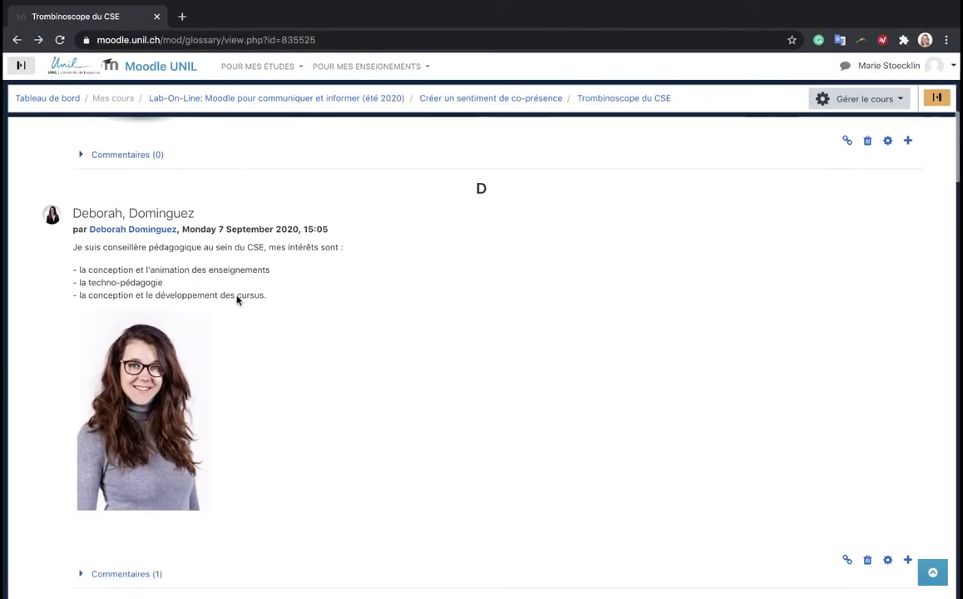
pyautogui.click(158, 209)
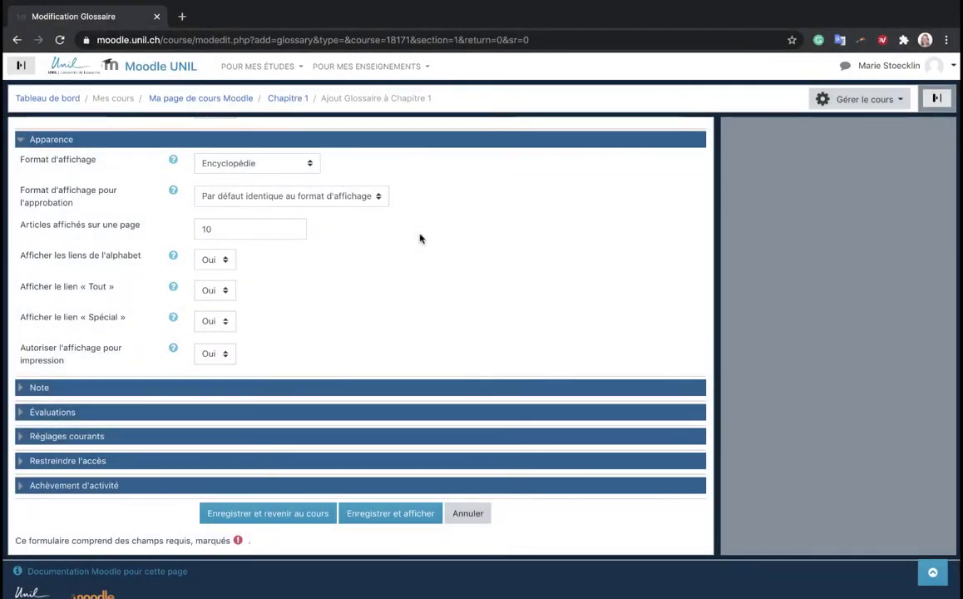
# In the new glossary's appearance settings, keep Afficher les liens de l'alphabet and Afficher le lien « Tout » set to Oui.
pyautogui.click(229, 260)
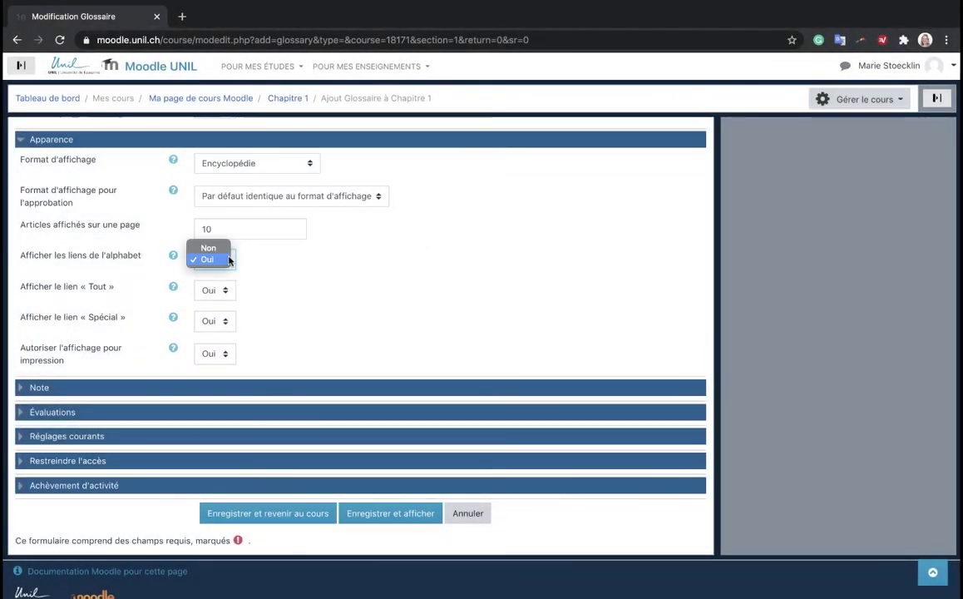
pyautogui.click(230, 261)
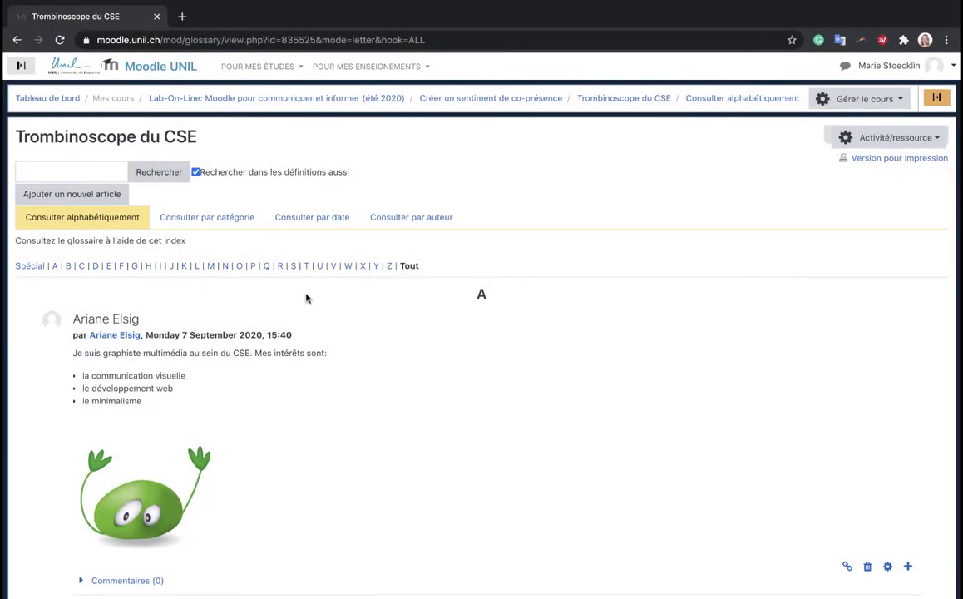
pyautogui.click(173, 267)
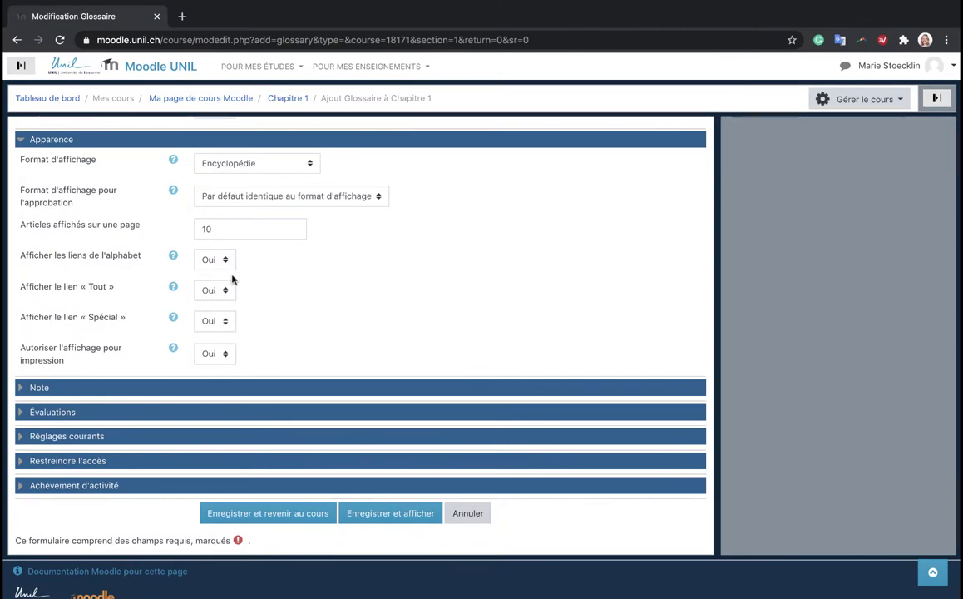
pyautogui.click(223, 289)
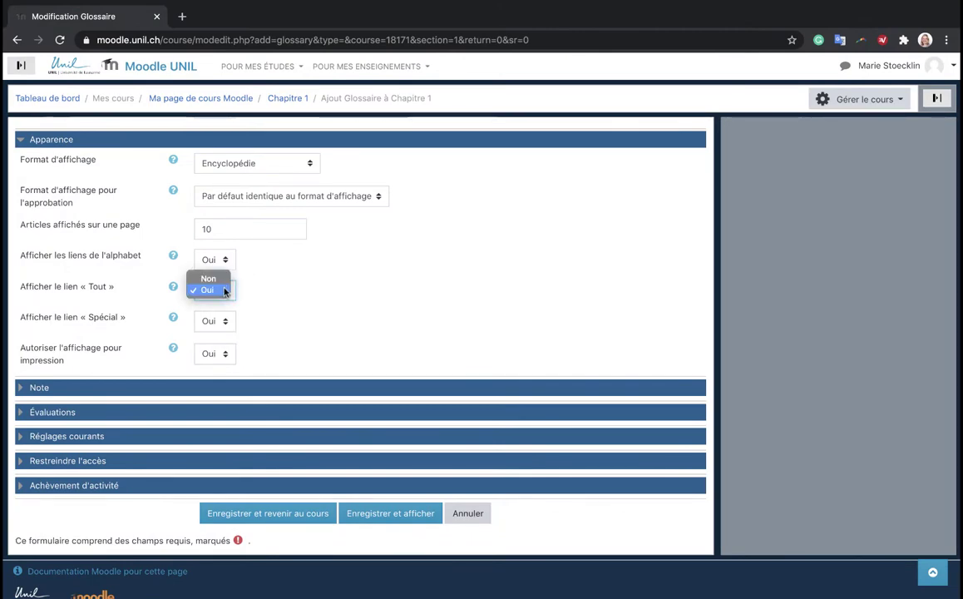
pyautogui.click(223, 289)
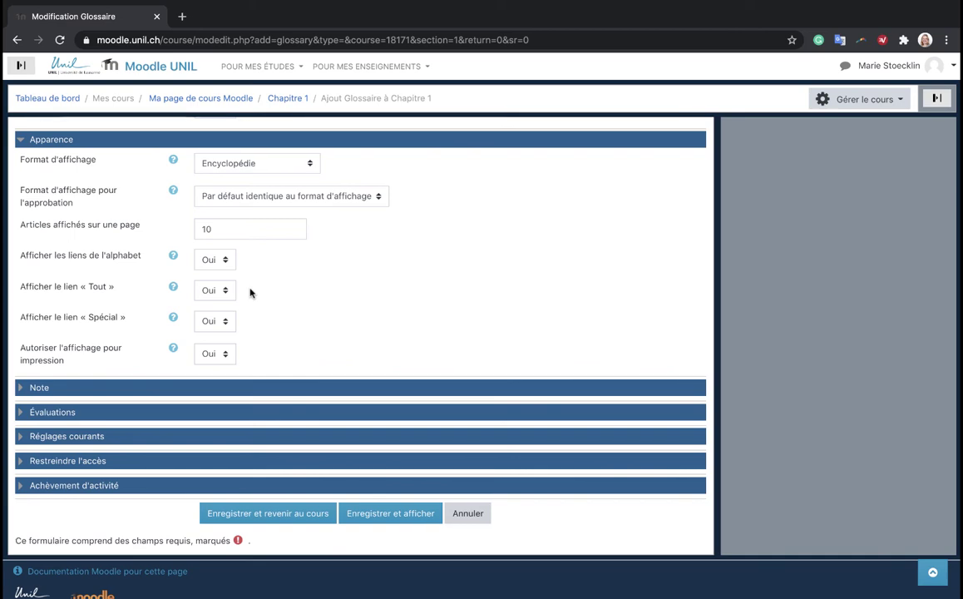
# Set the number of articles displayed per page in the new glossary to 45.
pyautogui.click(231, 230)
pyautogui.doubleClick(231, 229)
pyautogui.write('45')
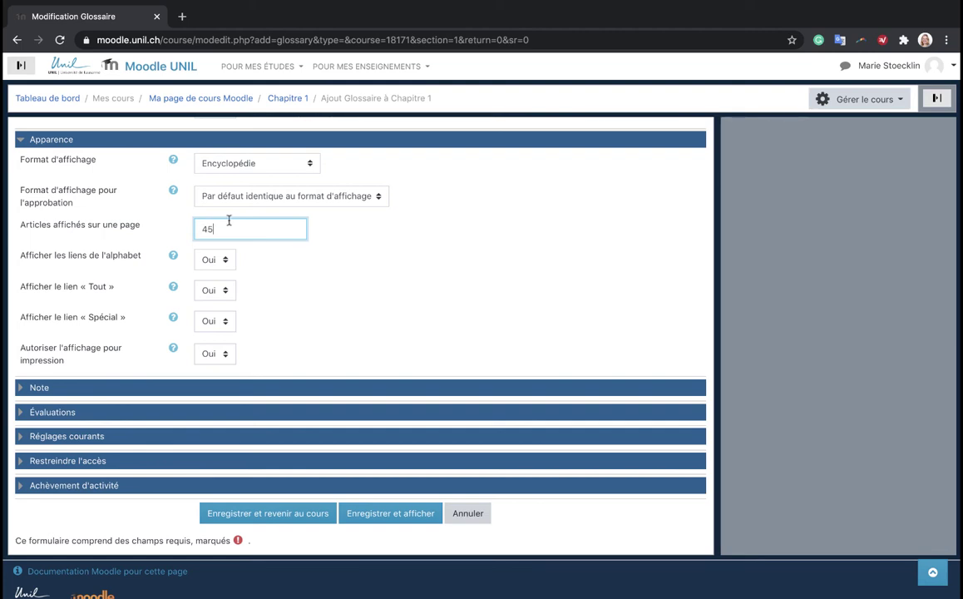
pyautogui.click(273, 295)
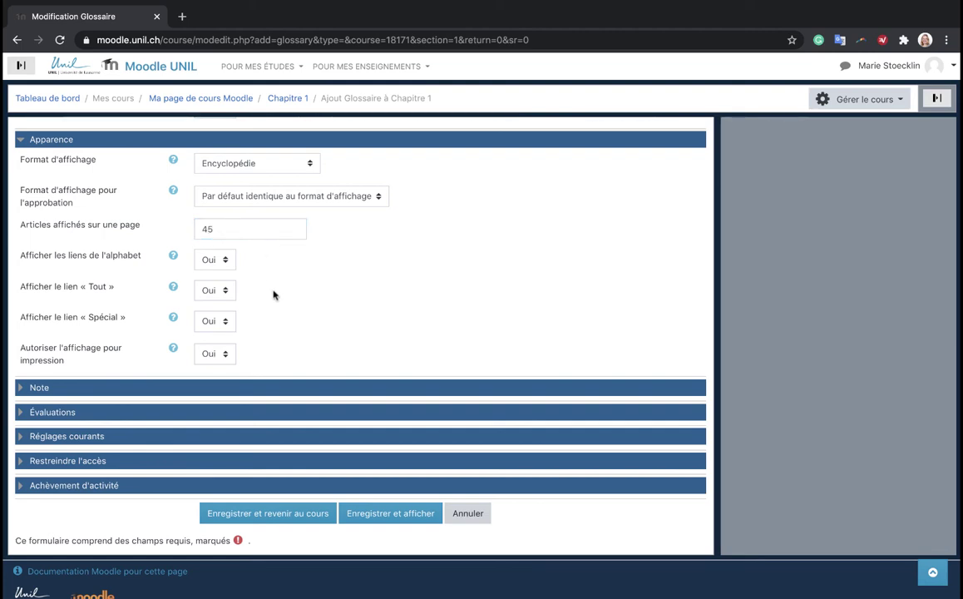
# Check the new glossary's Autoriser l'affichage pour impression options and open the Trombinoscope du CSE glossary's print version for printing.
pyautogui.scroll(-1, 274, 294)
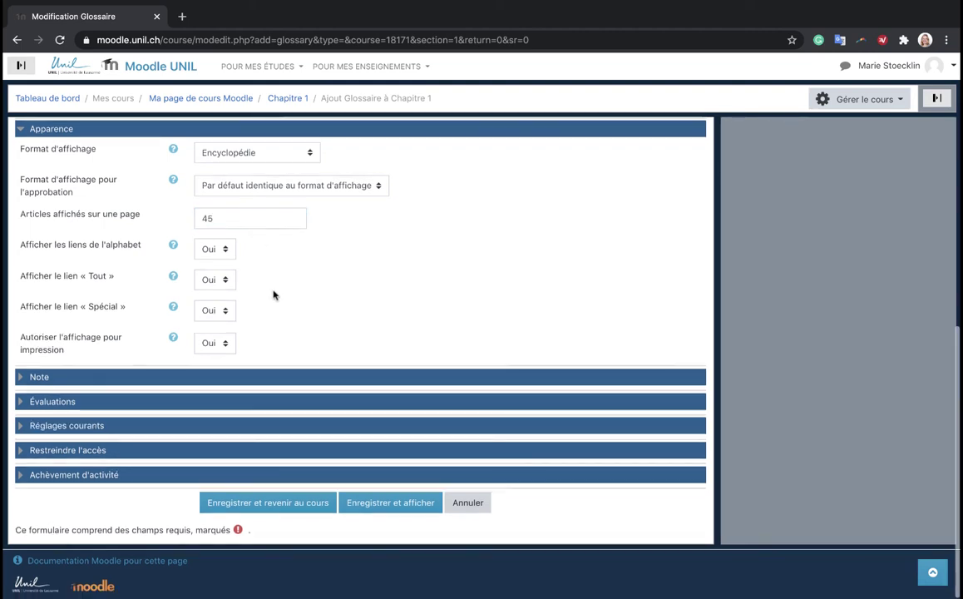
pyautogui.click(223, 342)
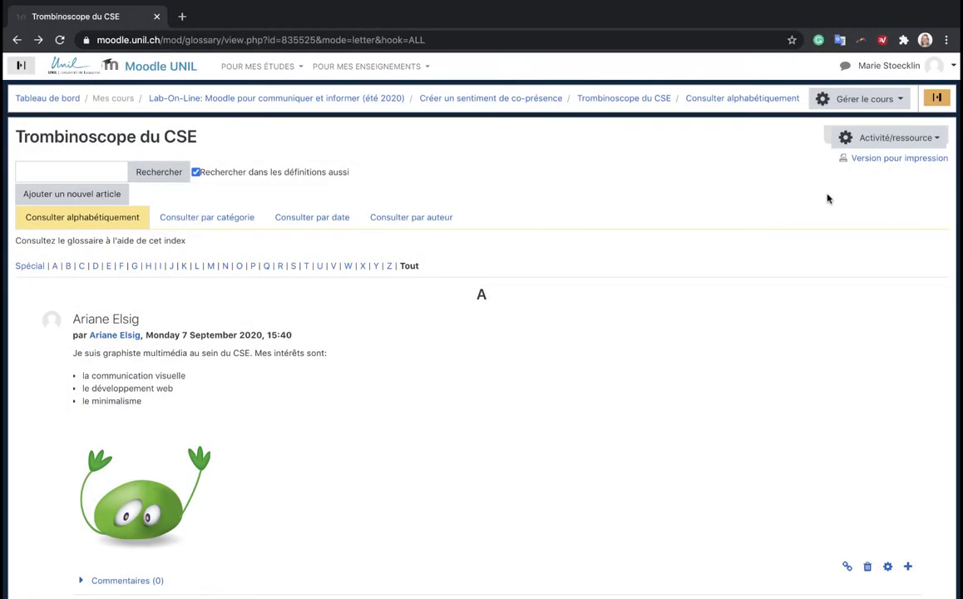
pyautogui.click(872, 160)
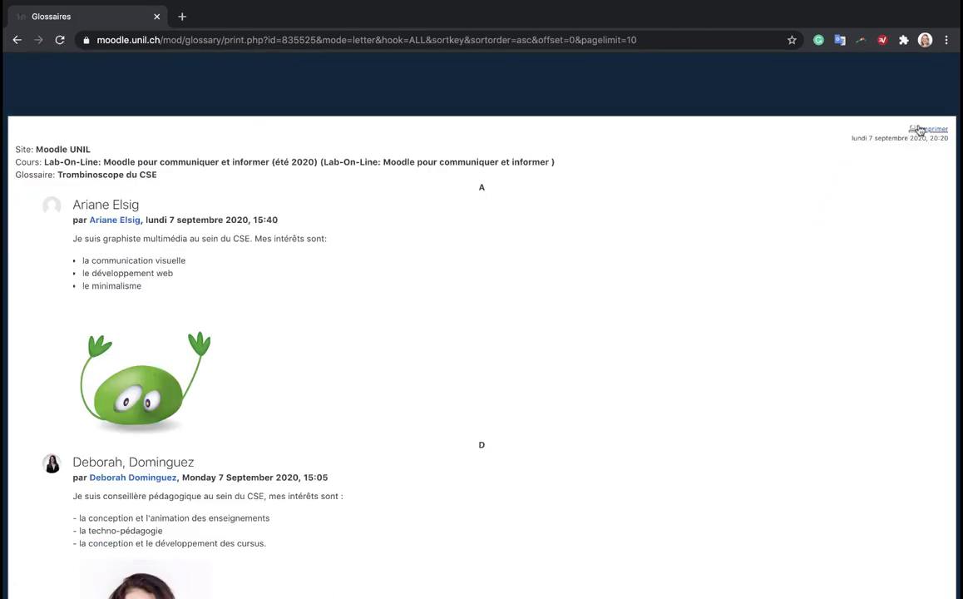
pyautogui.click(925, 128)
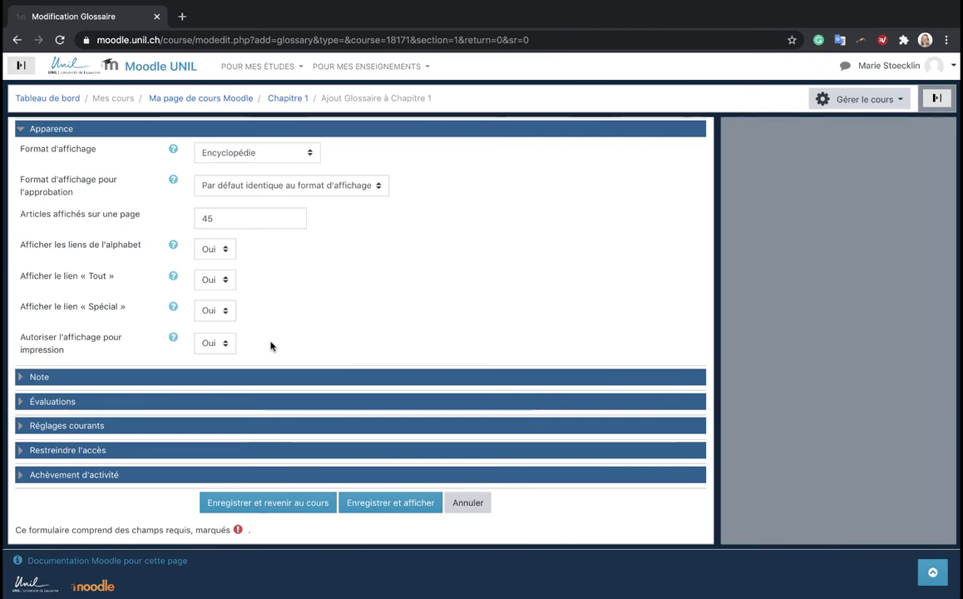
# Collapse the new glossary's Apparence and Articles settings, and save the activity, returning to the course page.
pyautogui.click(260, 133)
pyautogui.click(267, 178)
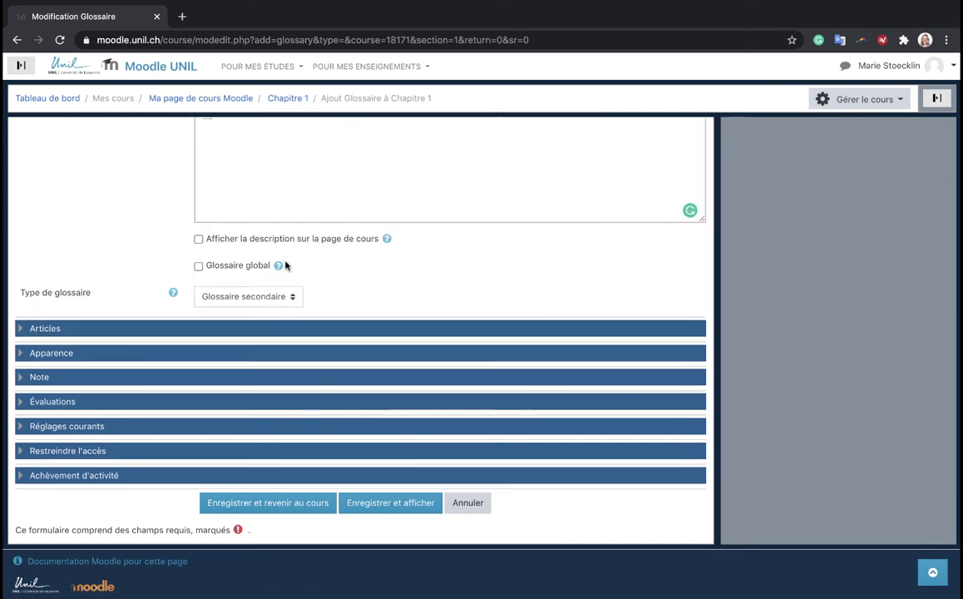
pyautogui.click(314, 503)
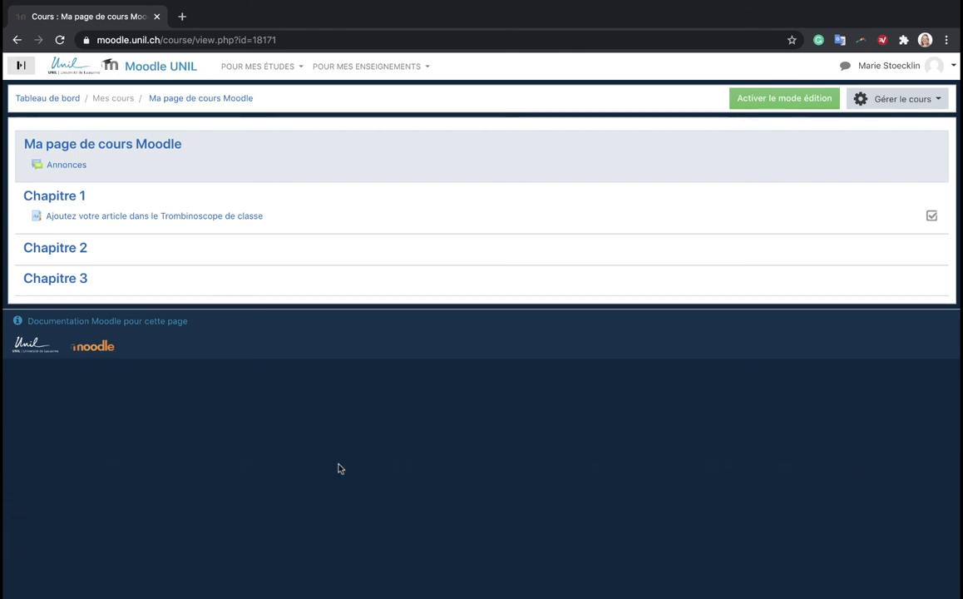
# Turn on editing for the course page and add an Article d'un glossaire block.
pyautogui.click(749, 101)
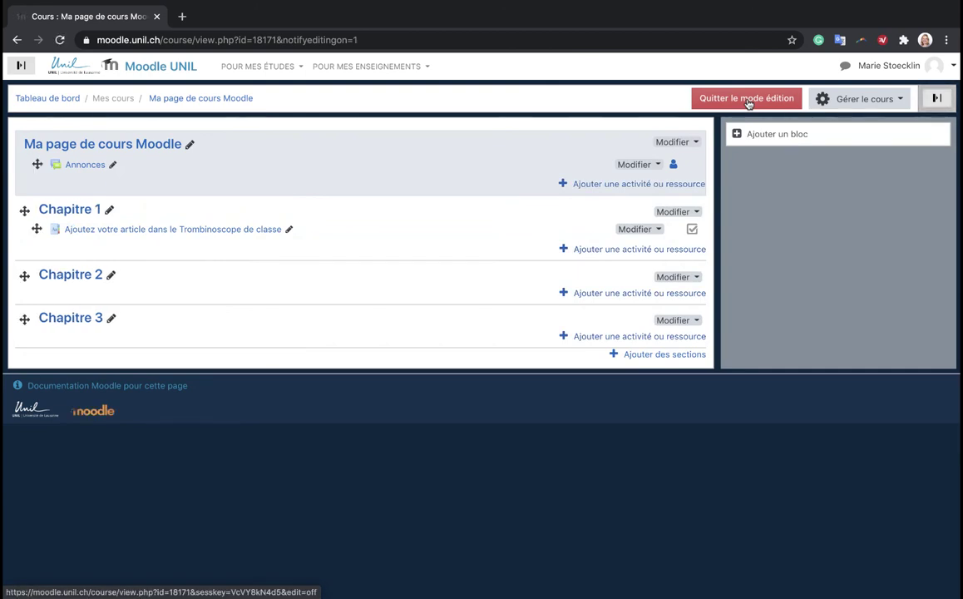
pyautogui.click(935, 99)
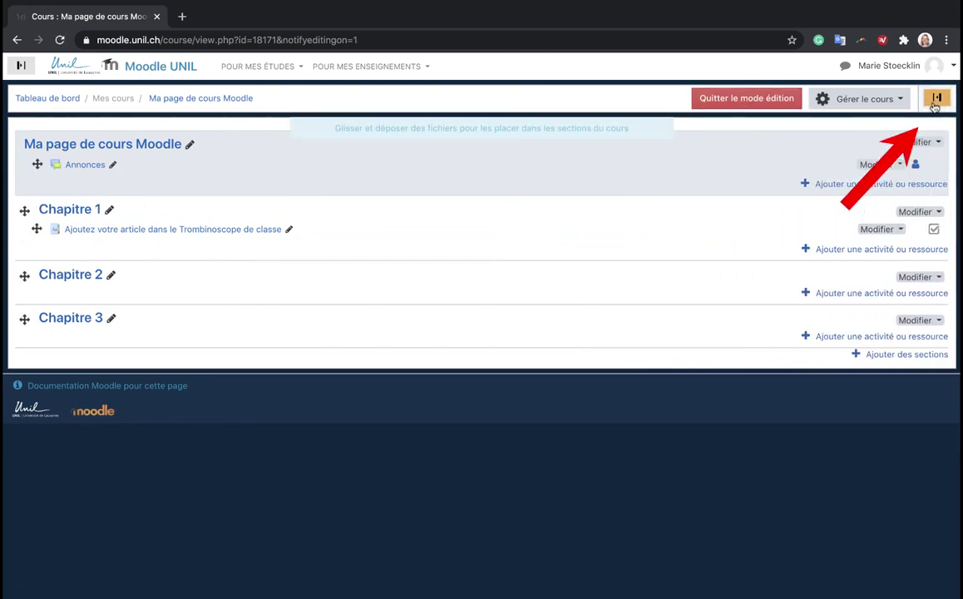
pyautogui.click(935, 99)
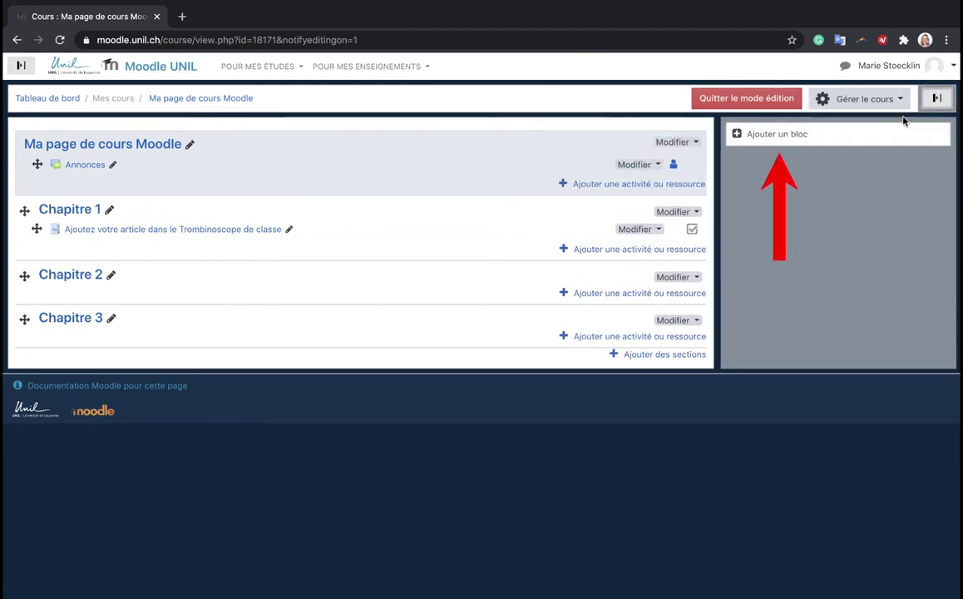
pyautogui.click(800, 138)
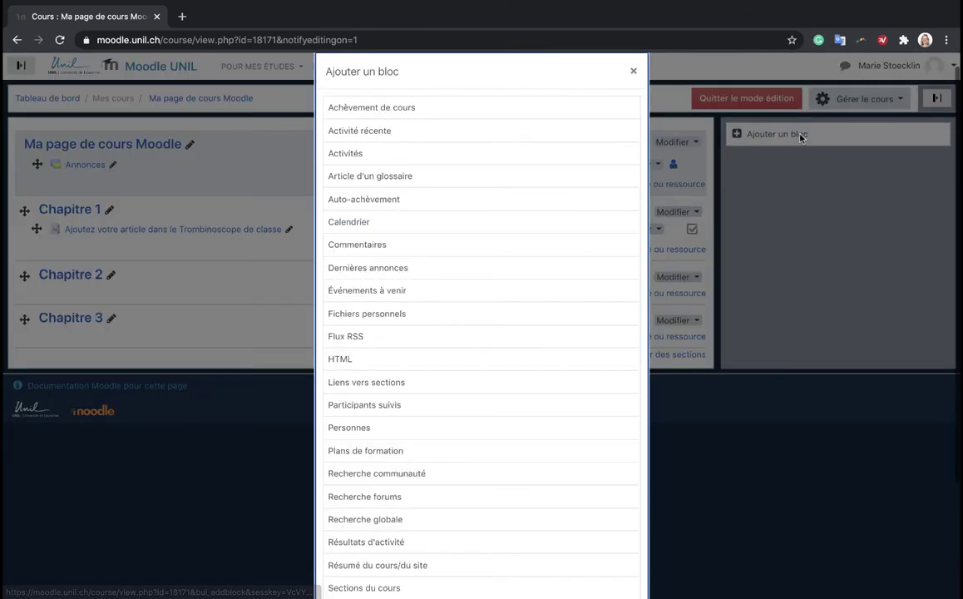
pyautogui.click(548, 178)
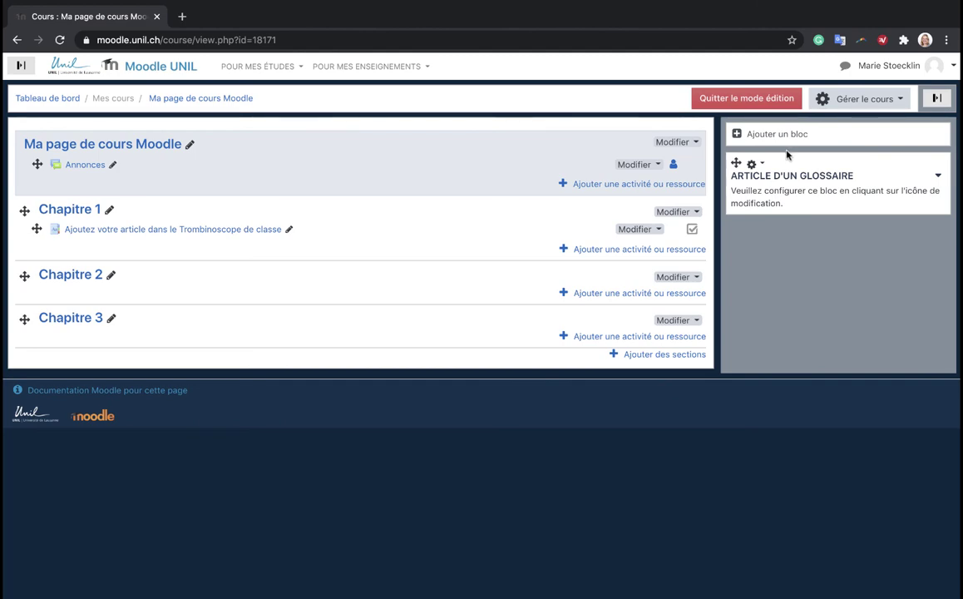
# Open the configuration of the Article d'un glossaire block and set its title to "Bloc Trombinoscope".
pyautogui.click(753, 164)
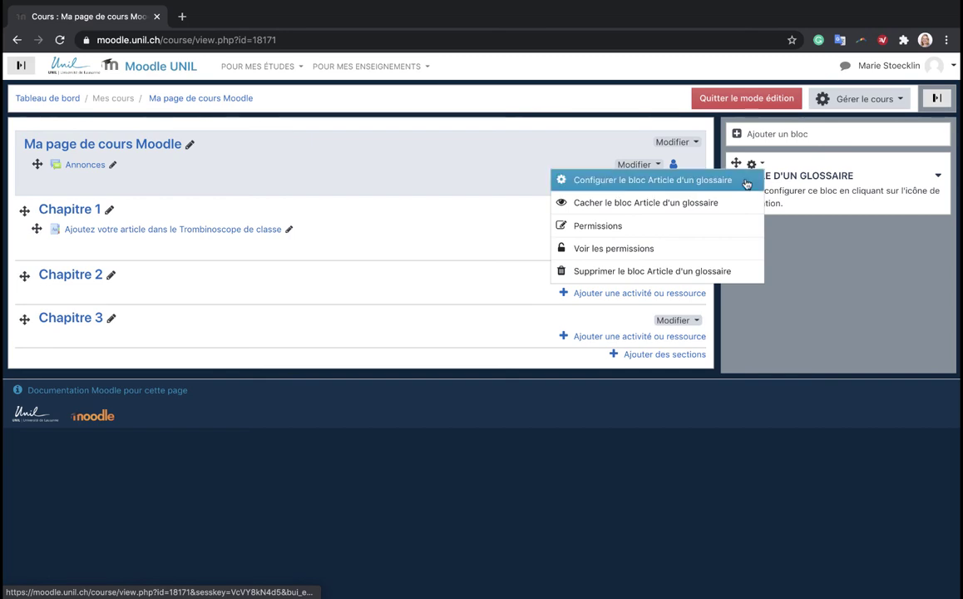
pyautogui.click(746, 181)
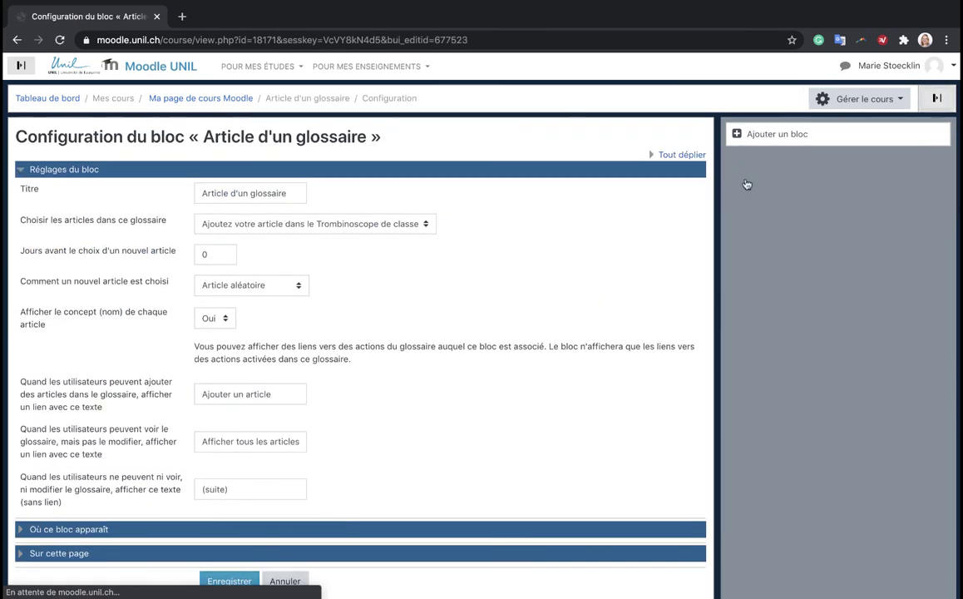
pyautogui.tripleClick(246, 191)
pyautogui.write('Bloc ')
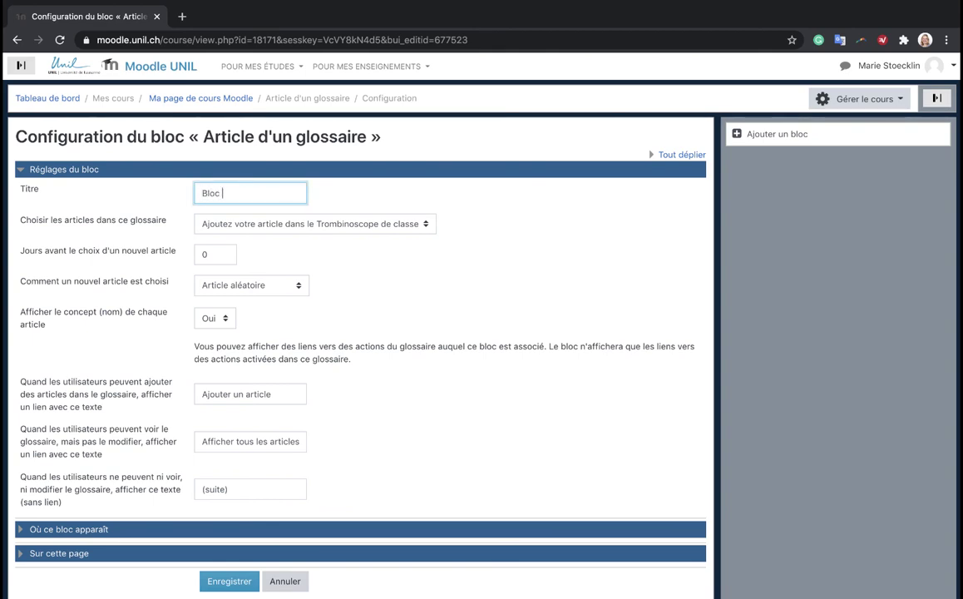
pyautogui.write('Trombinoscope')
# Choose the glossary "Ajoutez votre article dans le Trombinoscope de classe" as the block's source and set Jours avant le choix d'un nouvel article to 1.
pyautogui.click(424, 225)
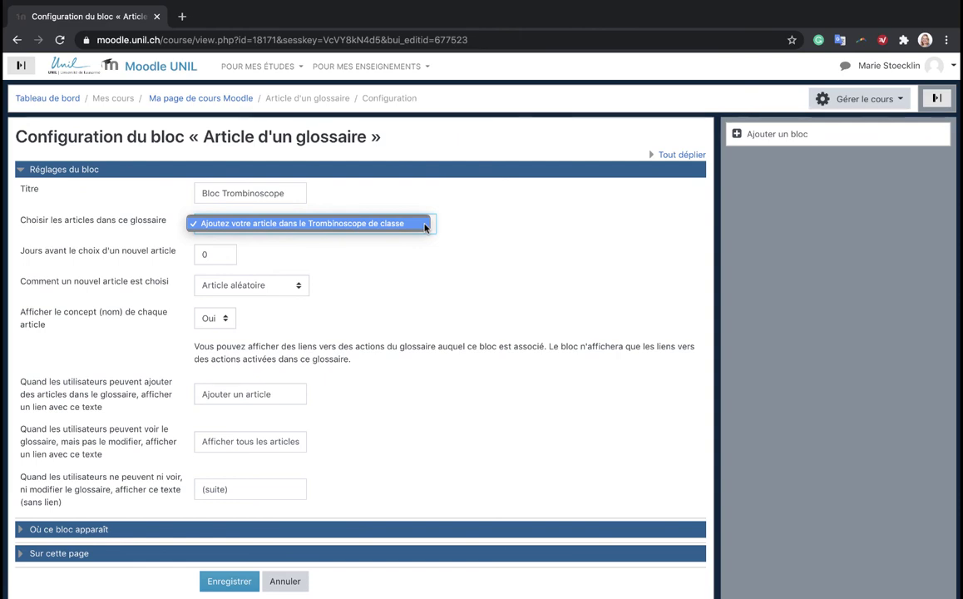
pyautogui.click(424, 226)
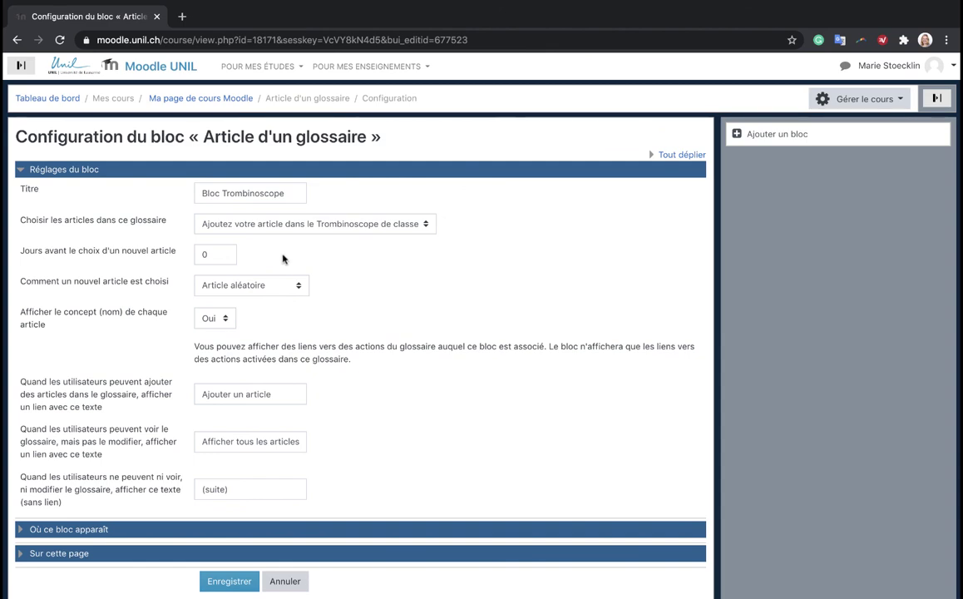
pyautogui.click(225, 254)
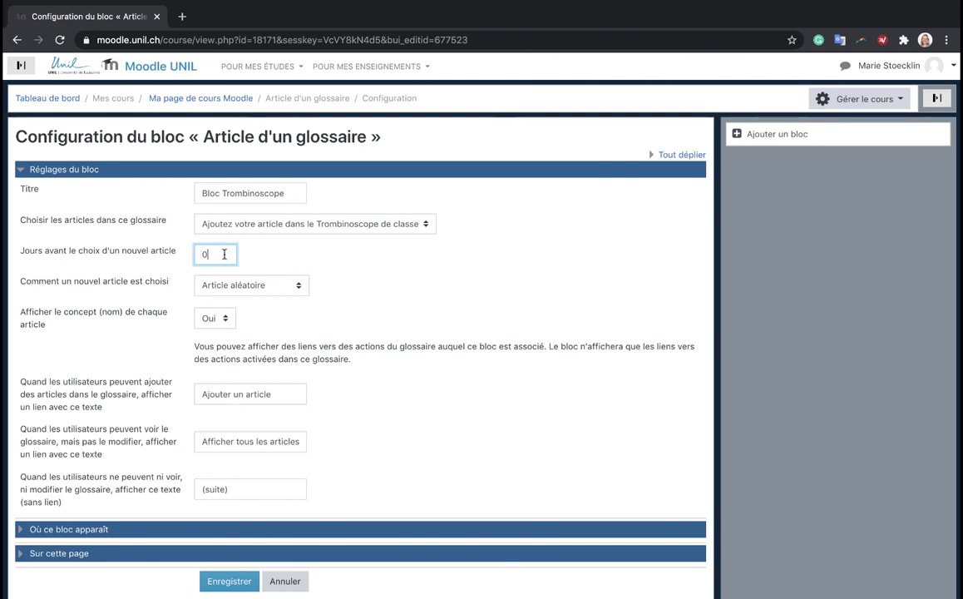
pyautogui.click(259, 259)
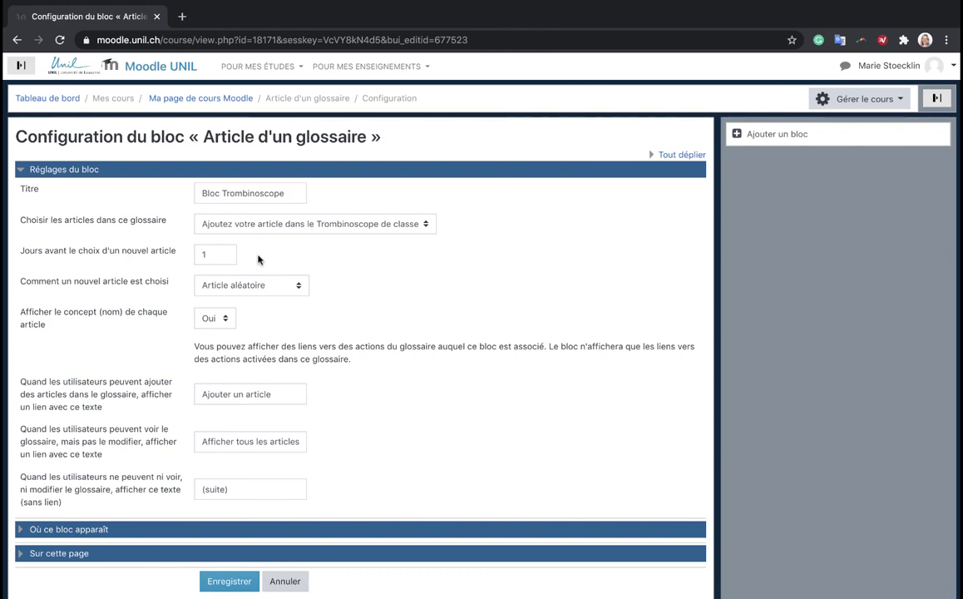
# Choose Article aléatoire as the way a new article is picked and Oui for displaying each article's concept name in the block.
pyautogui.click(300, 284)
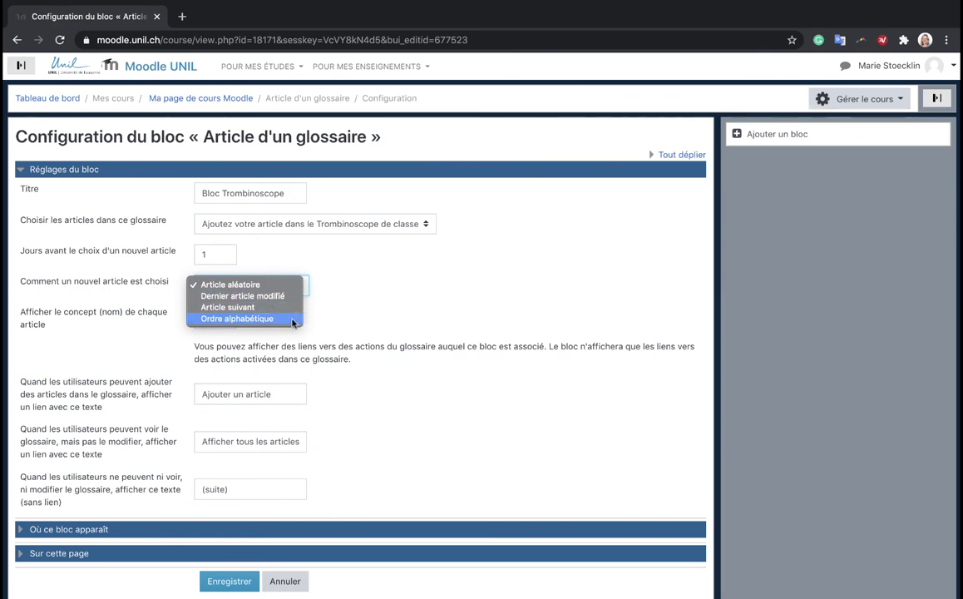
pyautogui.click(237, 285)
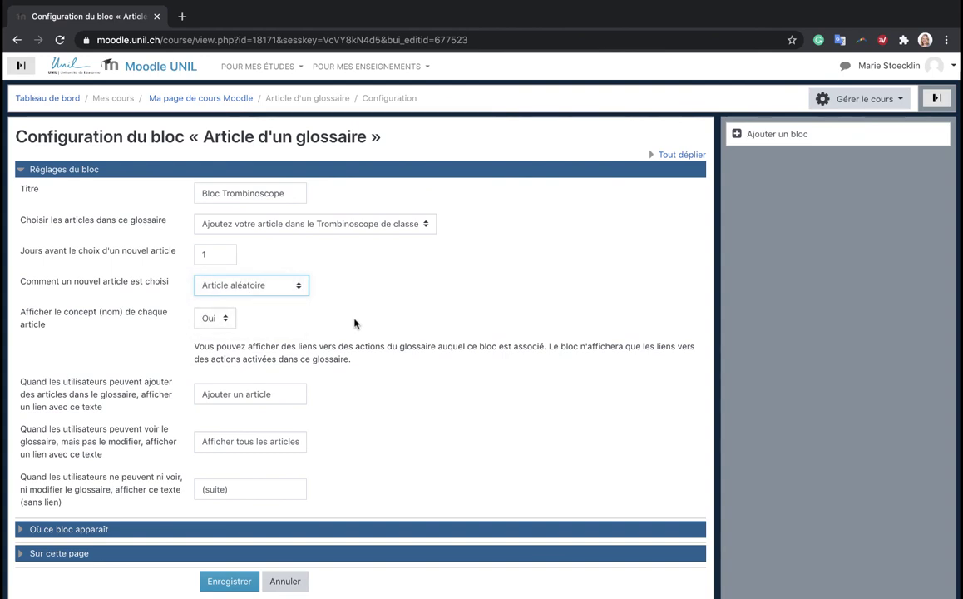
pyautogui.click(233, 320)
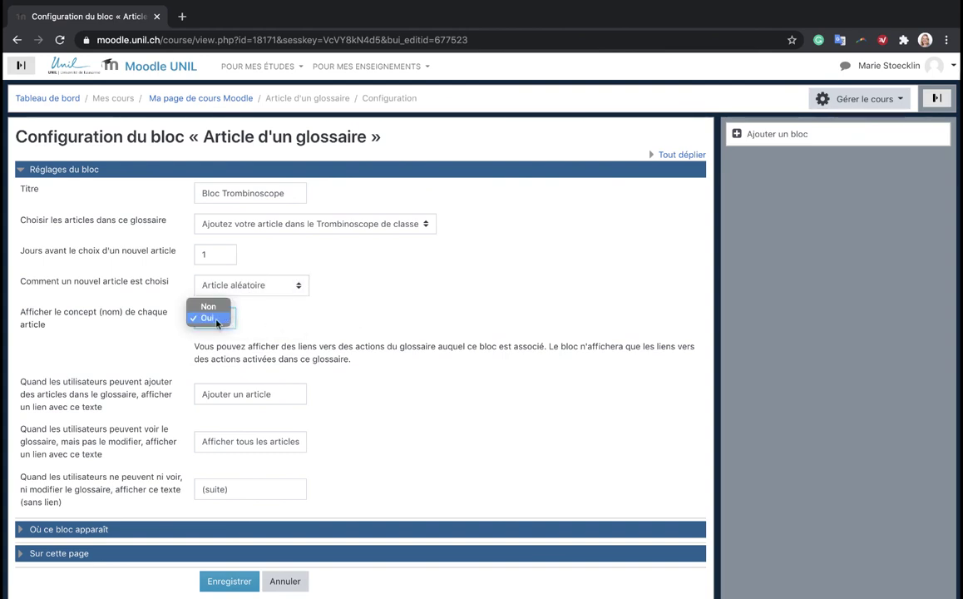
pyautogui.click(217, 323)
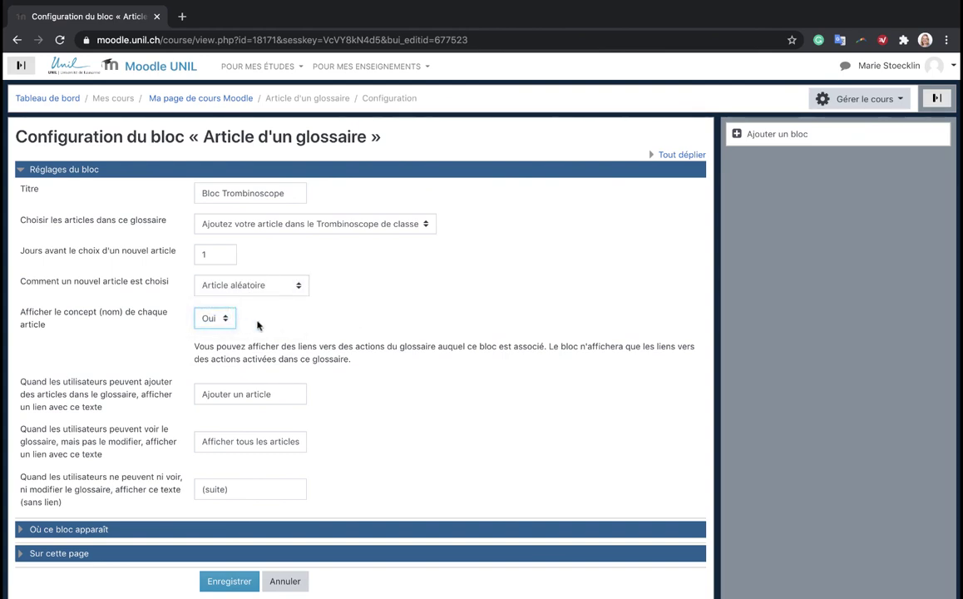